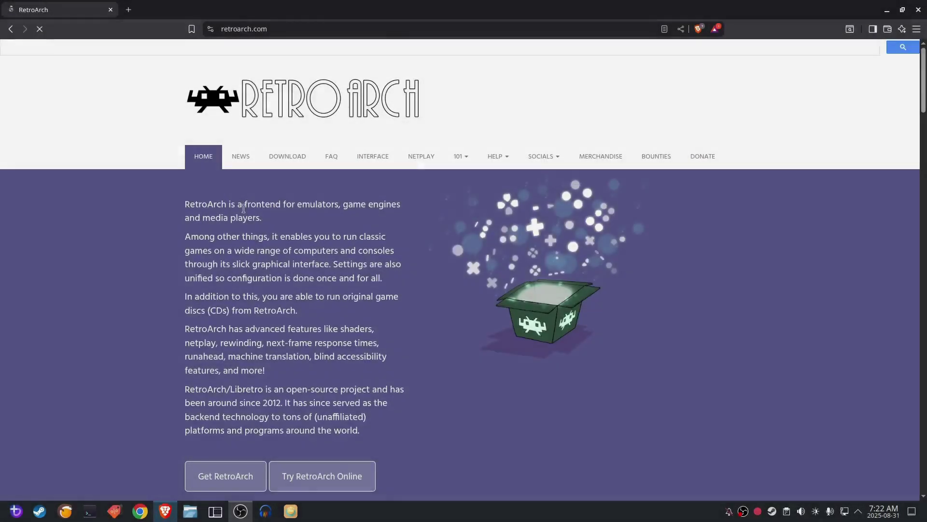
- Open the RetroArch download page and try the stable build download, cancelling the file save
left_click(295, 161)
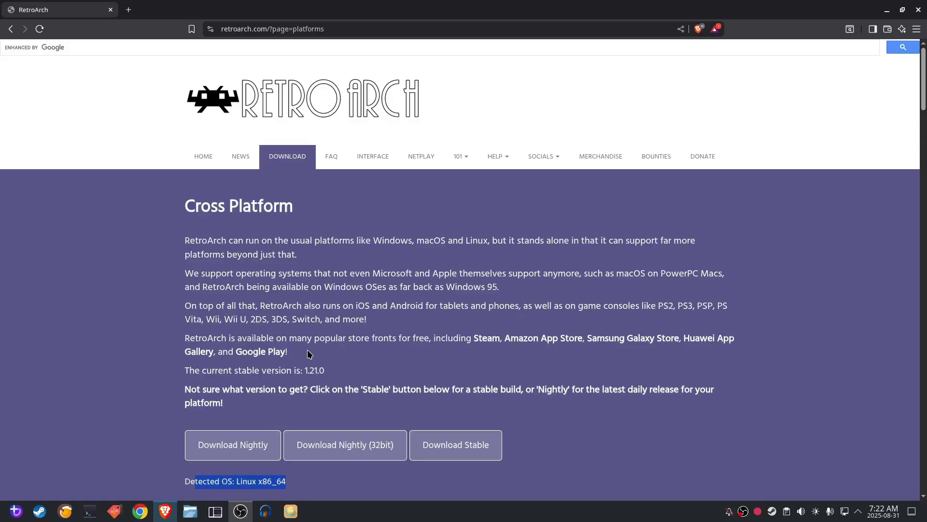
scroll(312, 353, "down", 1)
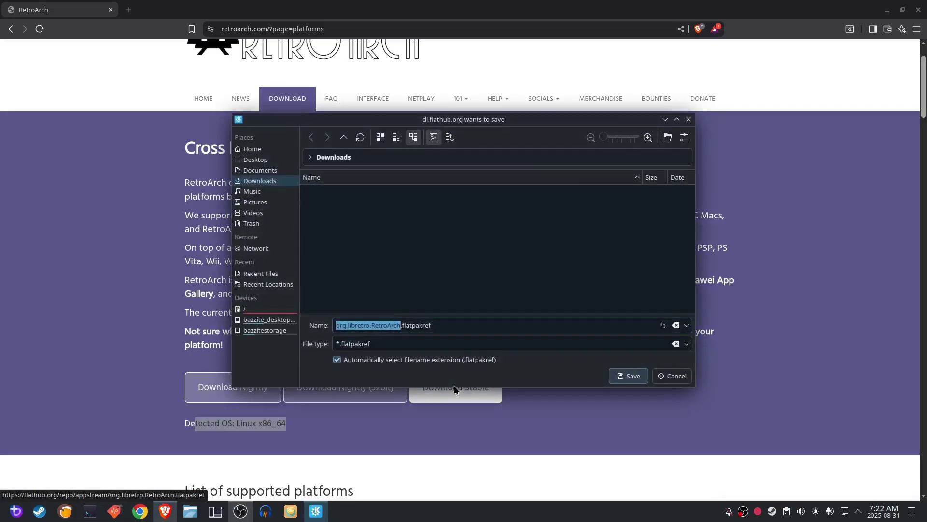
left_click(676, 377)
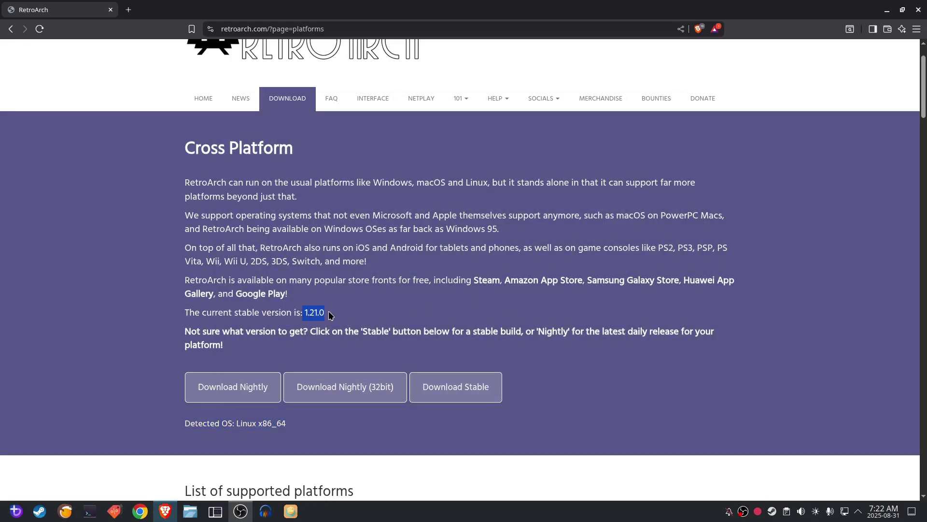
- Switch to the app store and open the RetroArch page from the curated gaming apps
left_click(116, 513)
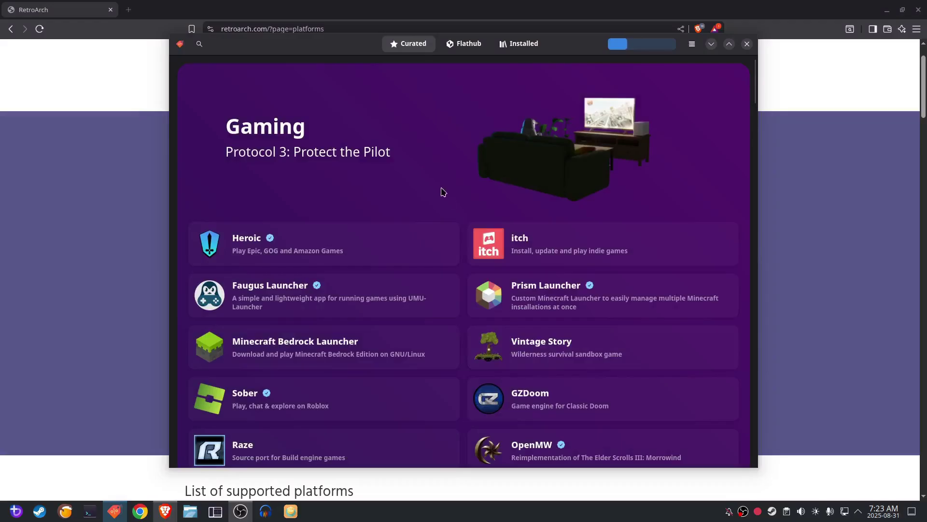
scroll(443, 192, "down", 3)
scroll(443, 192, "down", 2)
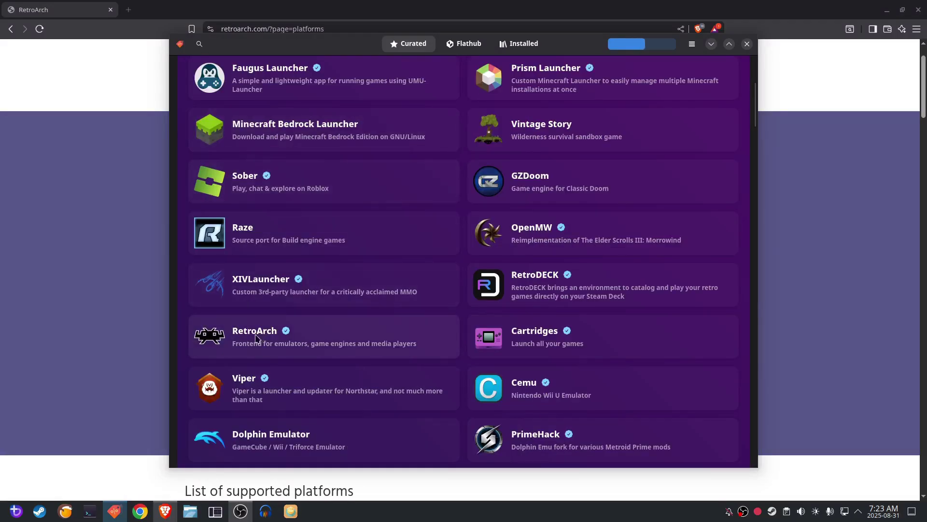
left_click(325, 344)
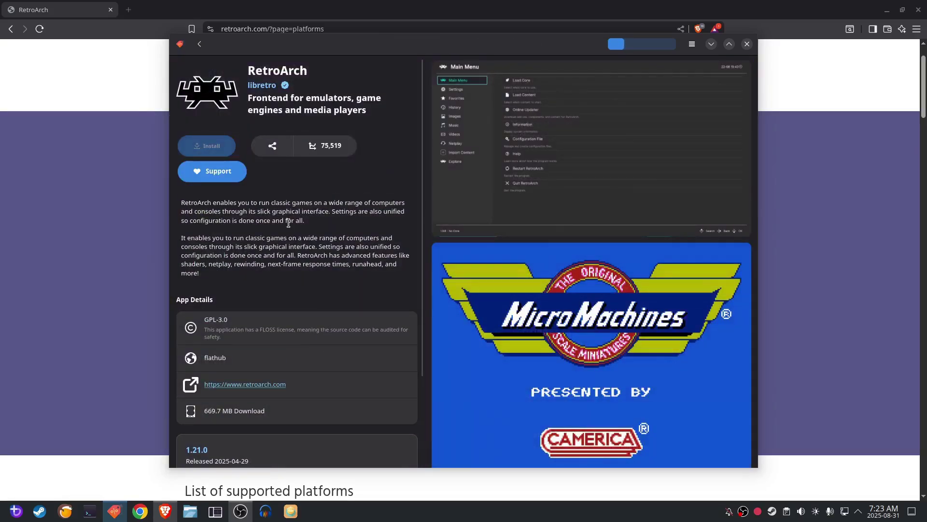
- Examine RetroArch's app details, release versions and screenshots on its store page
scroll(367, 247, "down", 2)
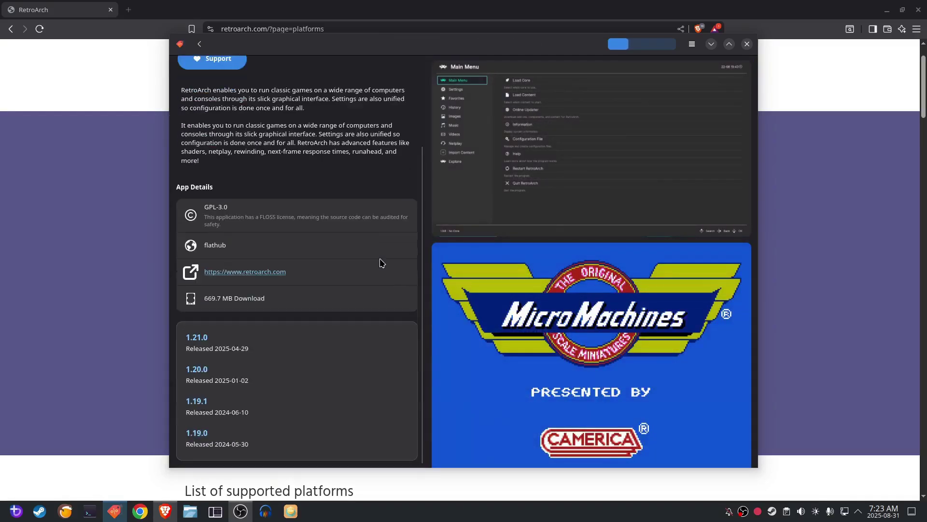
right_click(543, 362)
scroll(544, 277, "down", 7)
scroll(540, 273, "down", 3)
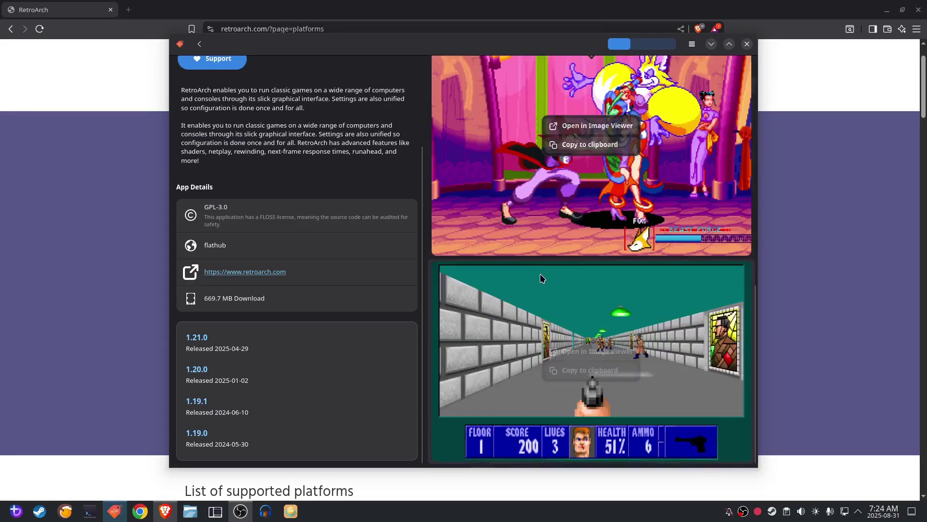
right_click(540, 274)
left_click(362, 288)
scroll(350, 292, "up", 3)
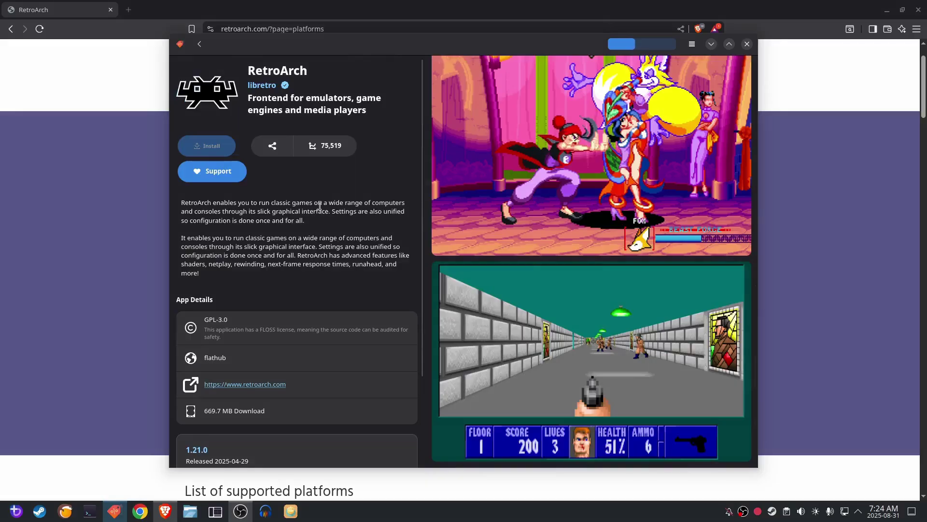
right_click(543, 121)
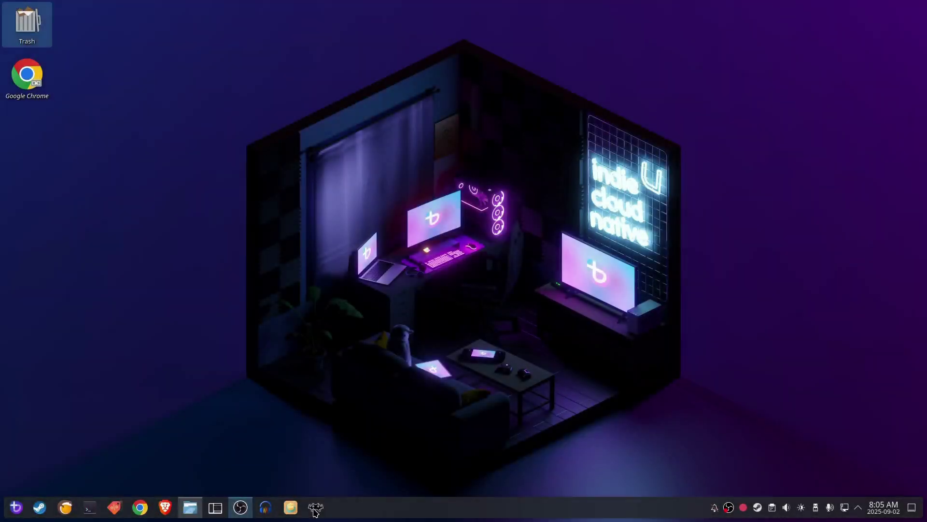
- Launch RetroArch and maximize its window
left_click(315, 508)
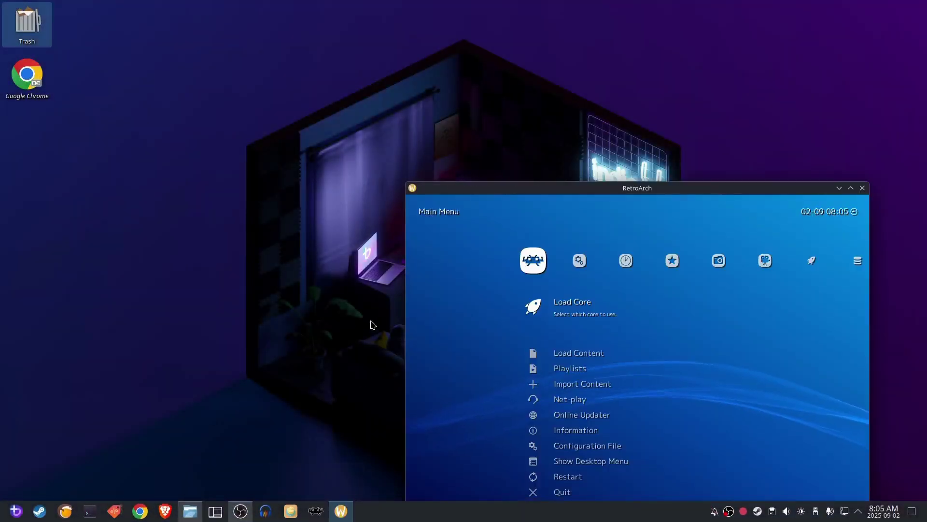
left_click(851, 188)
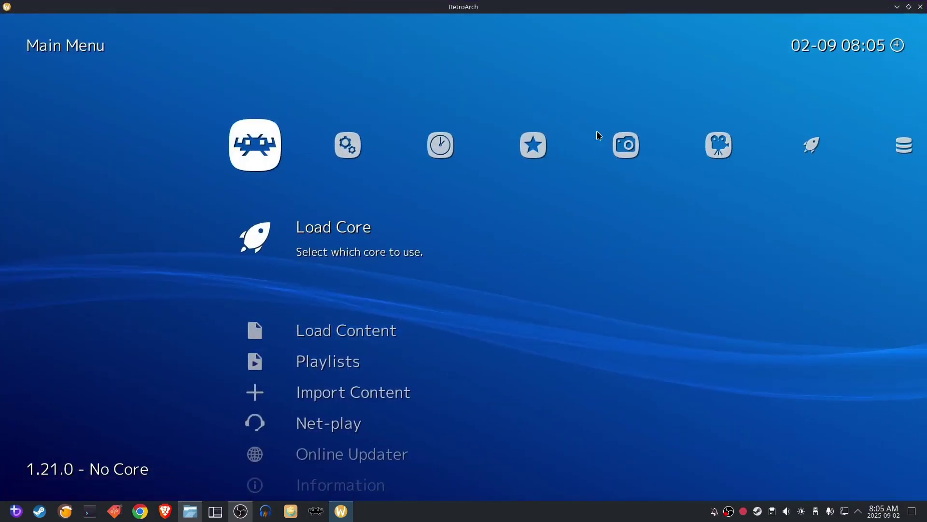
- Cycle through the menu driver choices in the Drivers settings, keep xmb selected, and return to the main menu
key("Right")
key("Down")
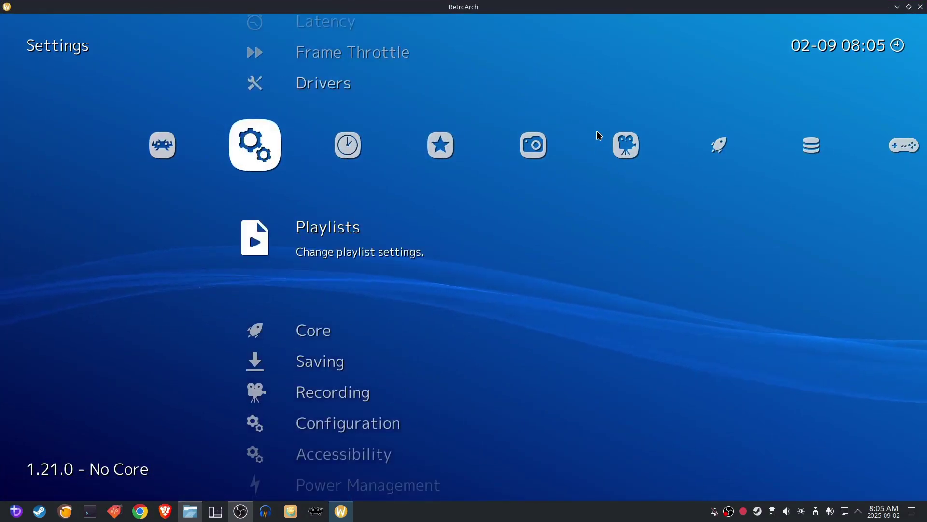
key("Up")
key("Return")
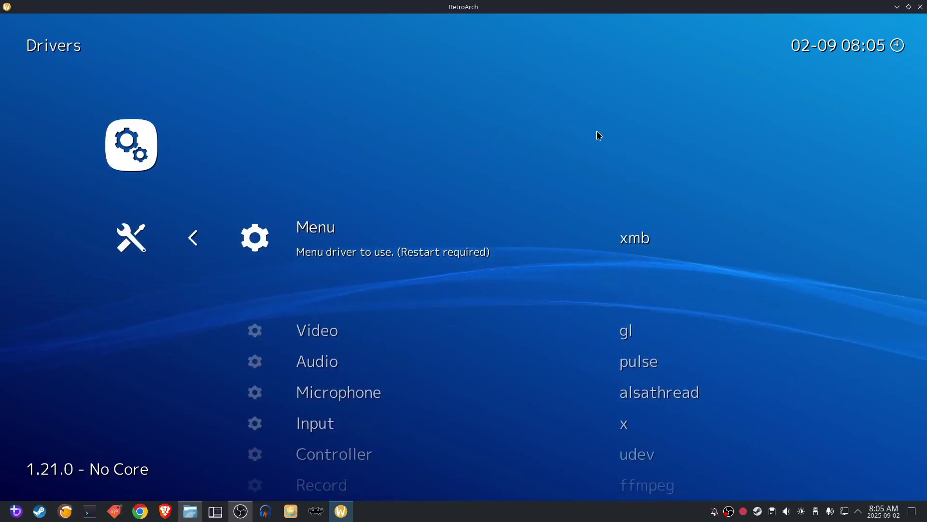
key("Right")
key("Right")
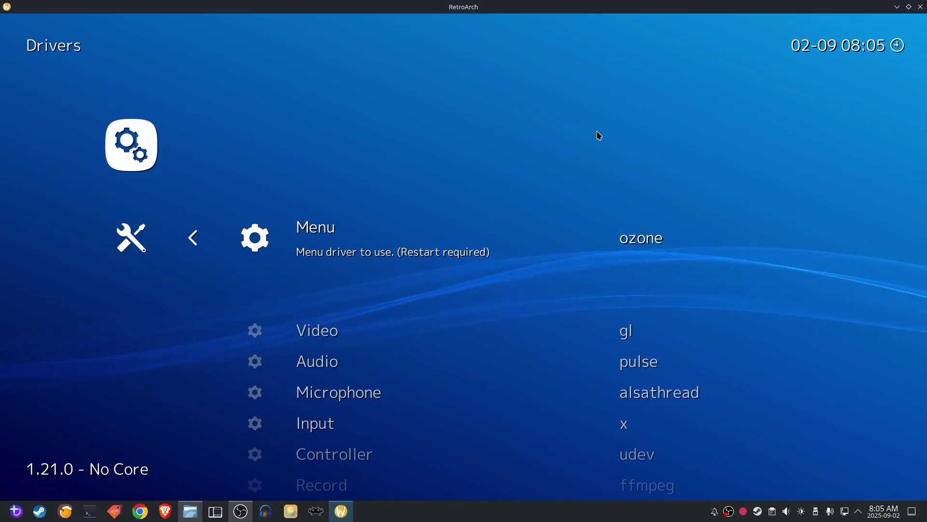
key("Right")
key("Right")
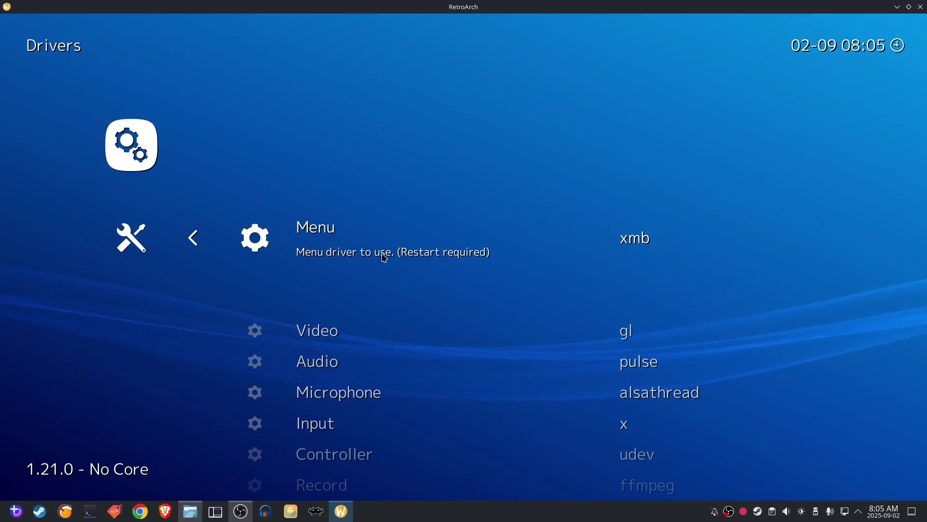
left_click(475, 238)
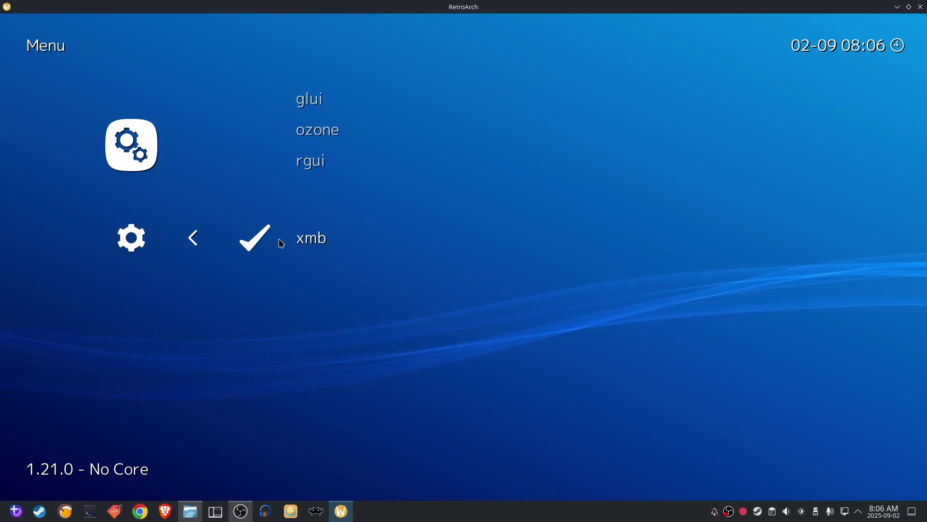
right_click(480, 342)
right_click(480, 341)
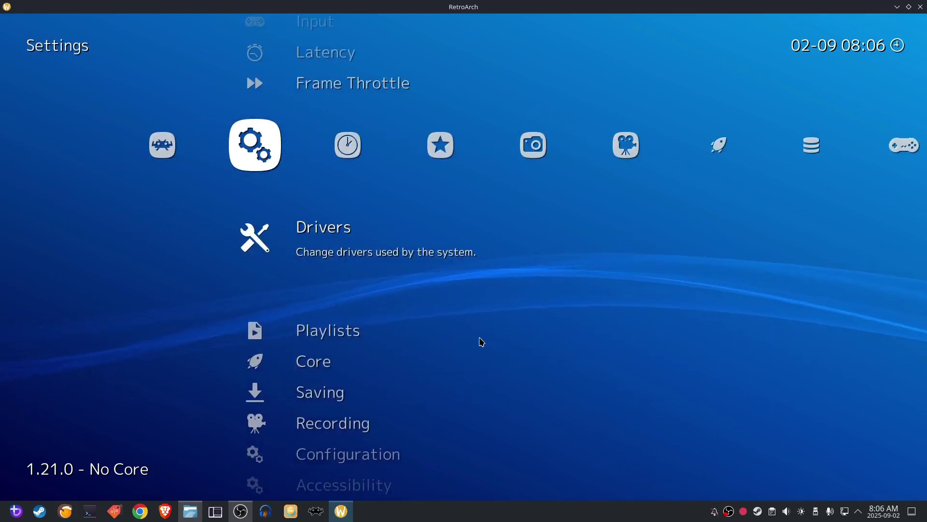
right_click(480, 341)
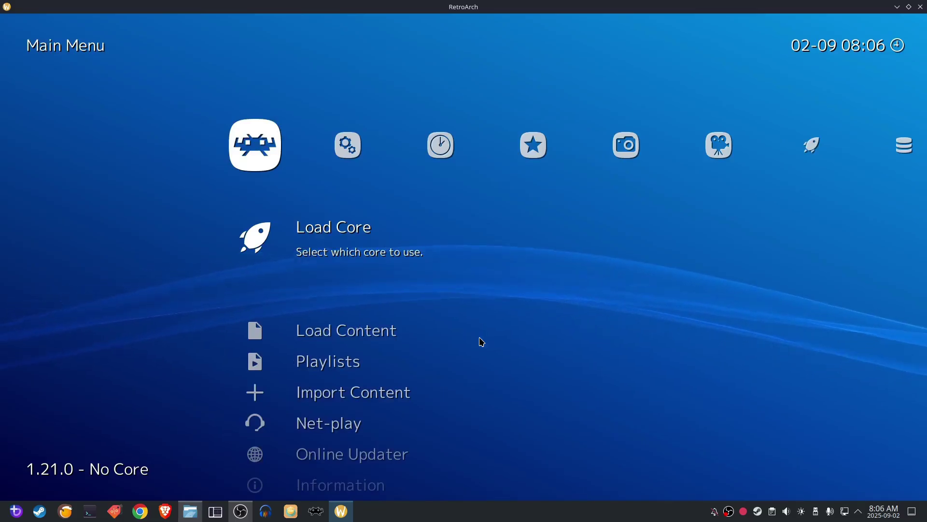
- Open the core downloader from the Load Core options
left_click(481, 341)
scroll(481, 341, "down", 1)
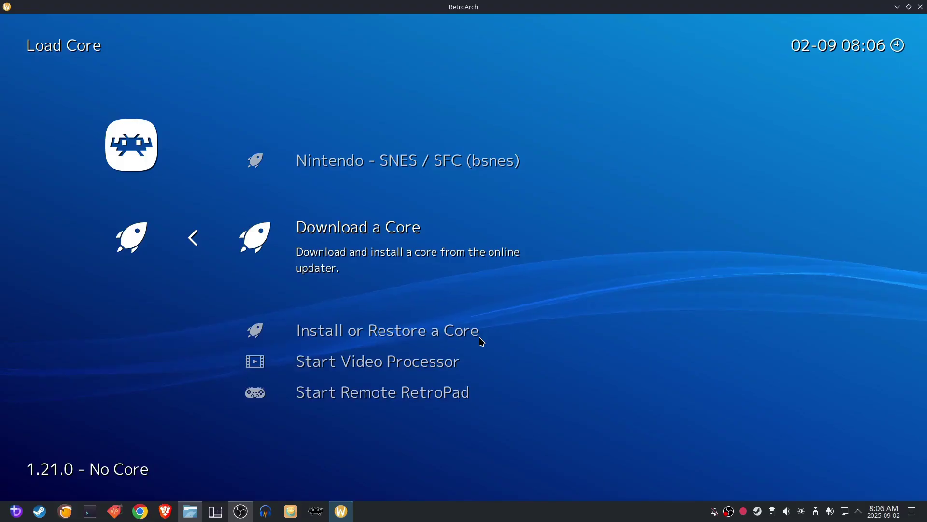
left_click(481, 342)
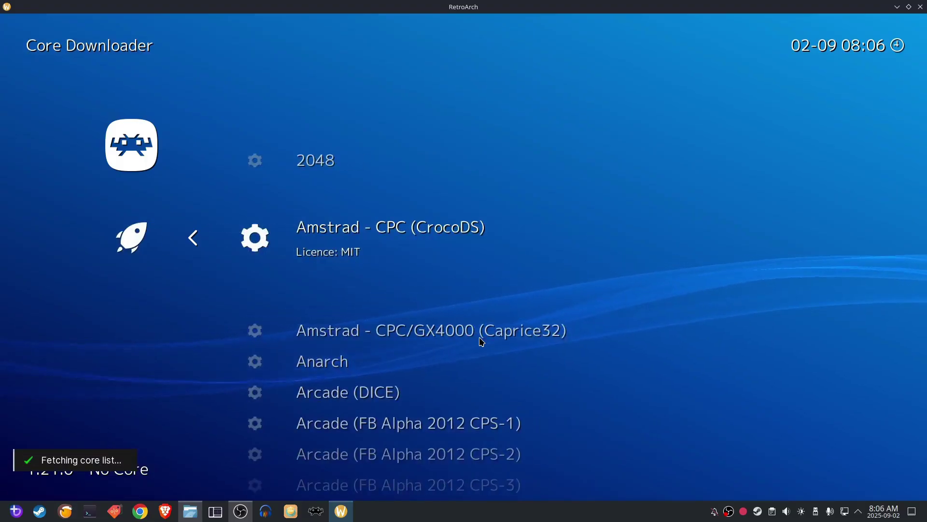
- Find and install the Sega - Dreamcast/Naomi (Flycast) core from the downloadable cores, and return to the main menu
scroll(481, 341, "down", 6)
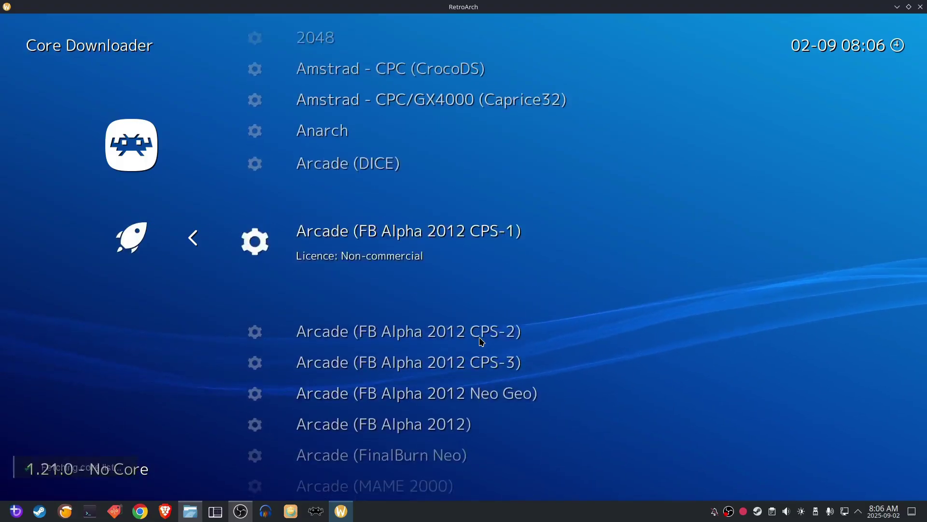
scroll(481, 342, "down", 5)
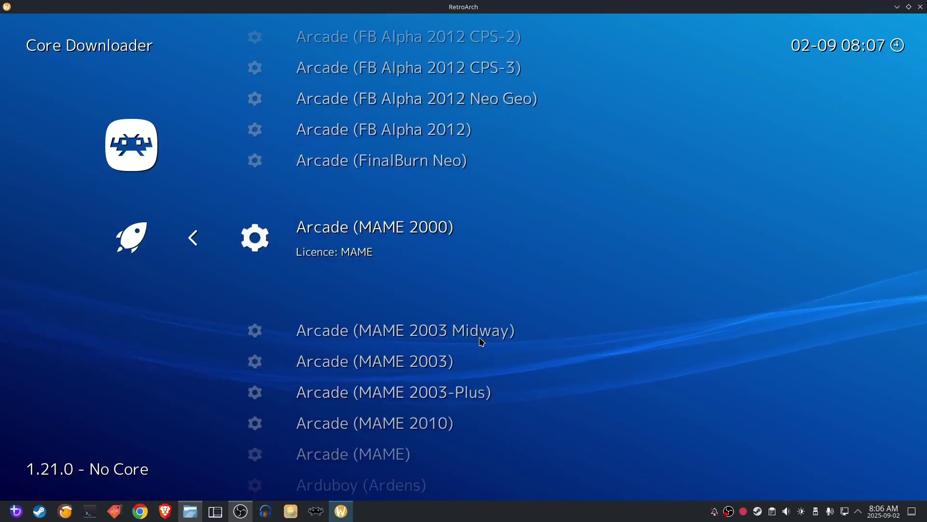
scroll(481, 342, "down", 2)
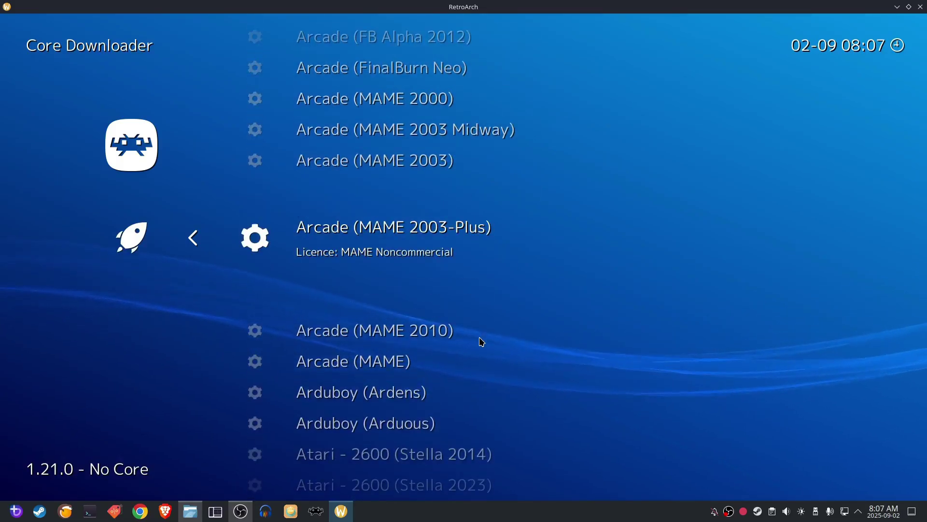
scroll(481, 341, "up", 4)
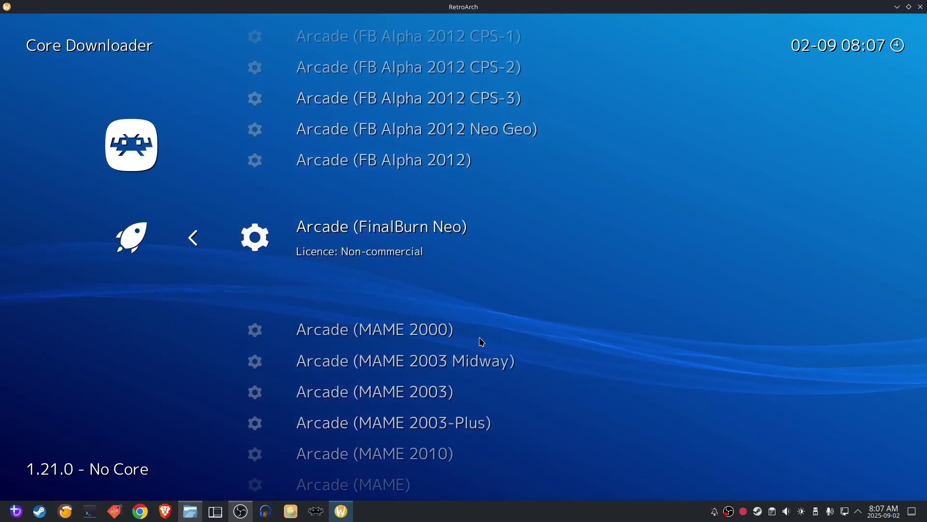
scroll(481, 342, "down", 7)
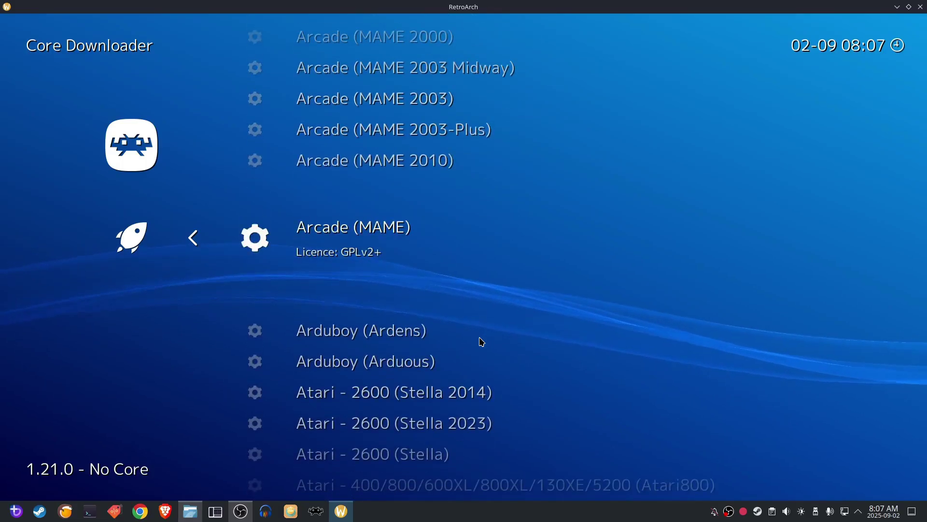
scroll(481, 342, "up", 1)
scroll(481, 342, "down", 3)
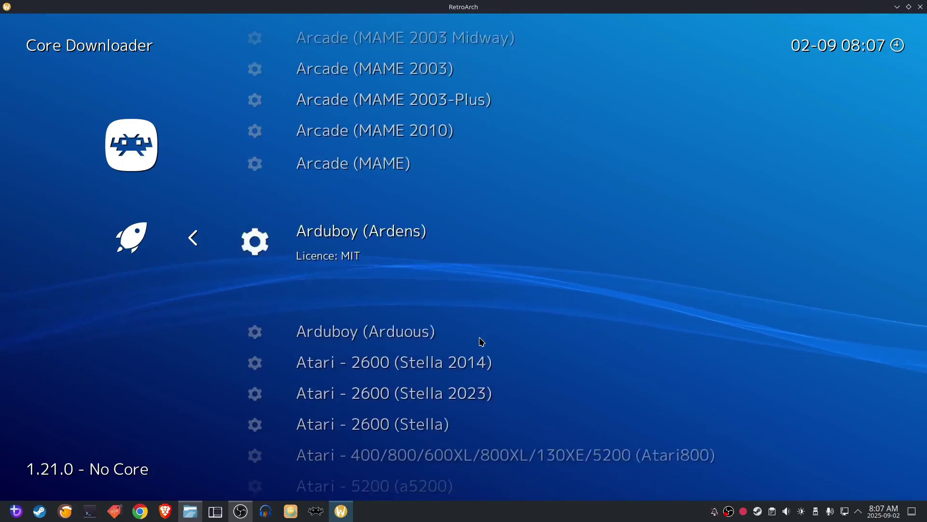
scroll(481, 339, "down", 2)
scroll(475, 239, "down", 15)
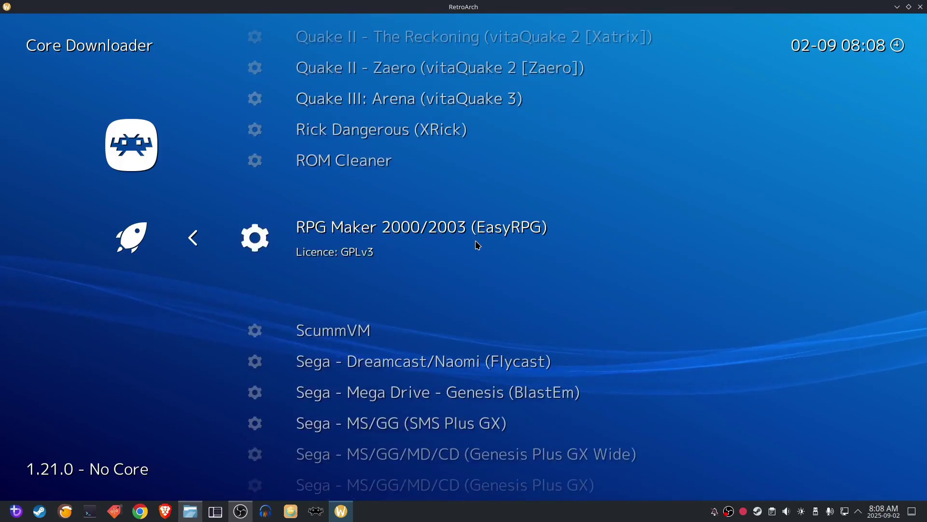
left_click(392, 246)
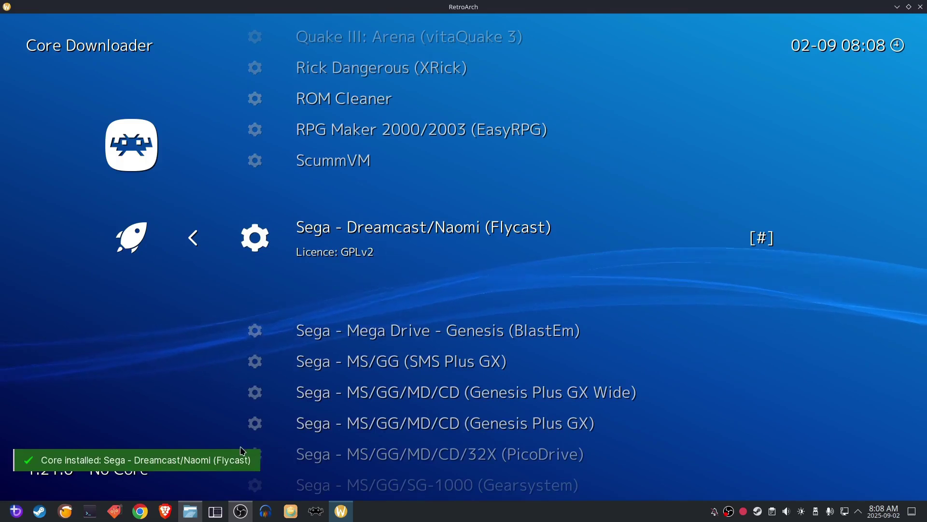
right_click(197, 371)
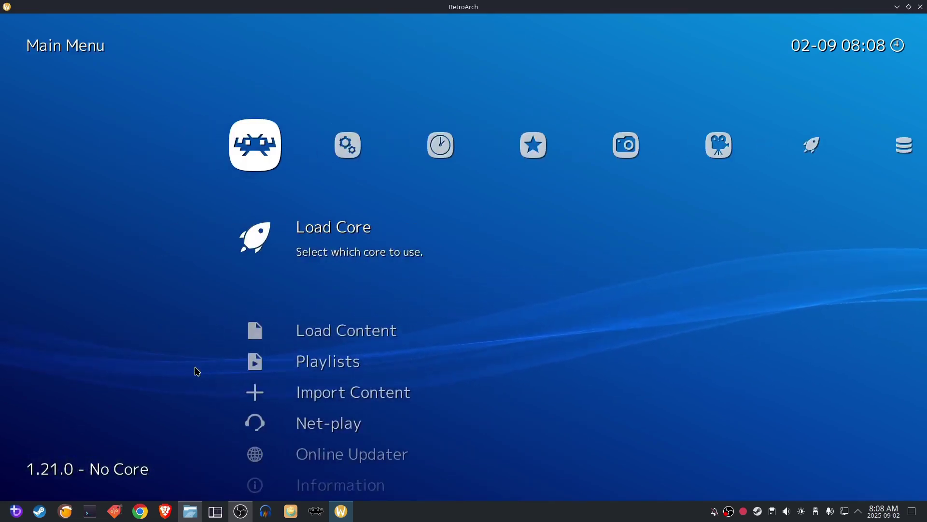
- Open the directory scan from the Import Content options
scroll(197, 371, "down", 1)
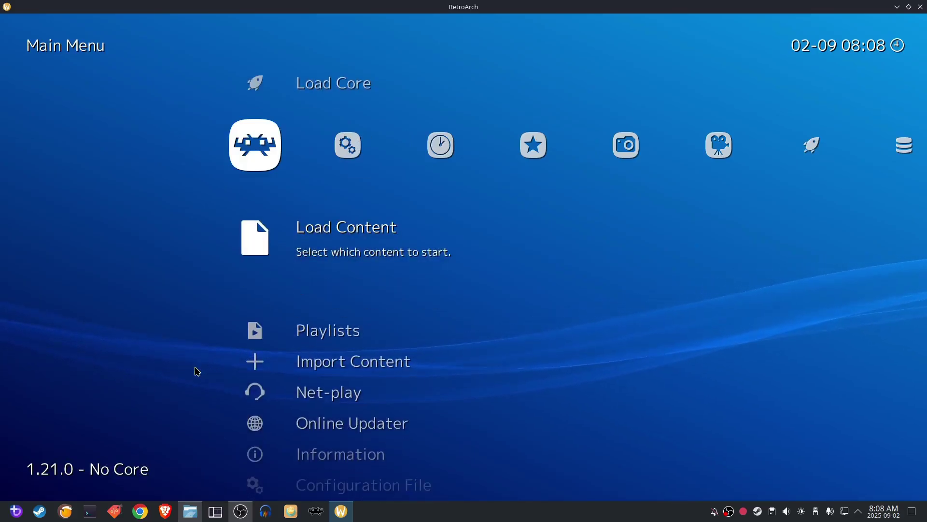
scroll(196, 371, "down", 1)
scroll(196, 371, "down", 1)
left_click(196, 371)
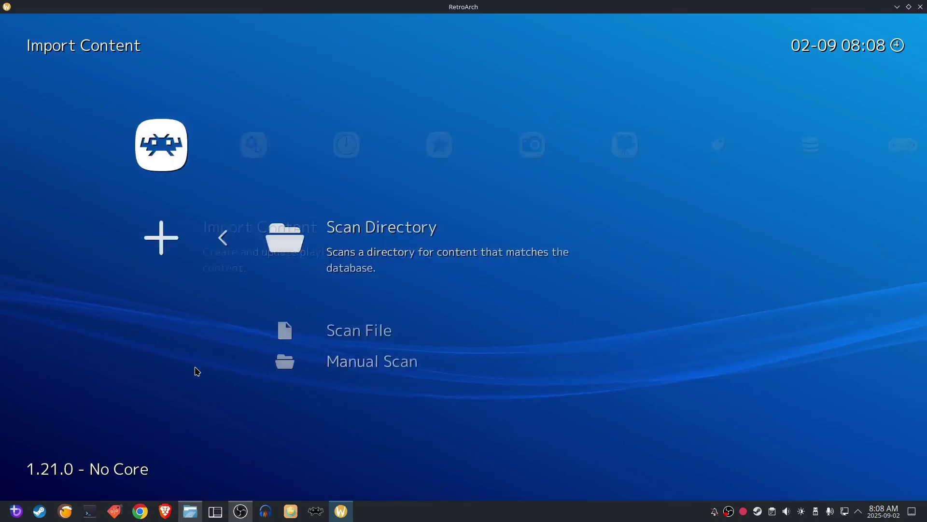
left_click(196, 371)
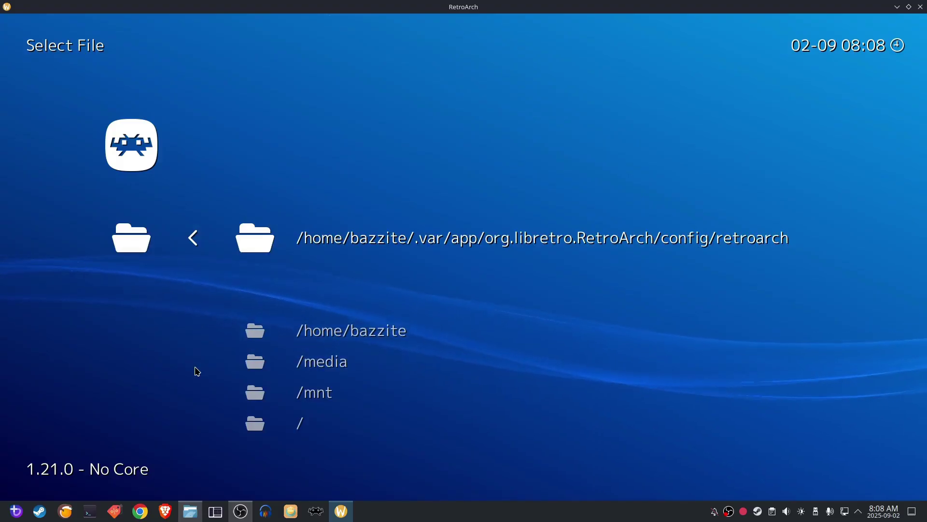
- Browse to /home/bazzite/Desktop/ROMS/Dreamcast/Dead or Alive 2 (USA) and scan that directory for content
scroll(197, 371, "down", 1)
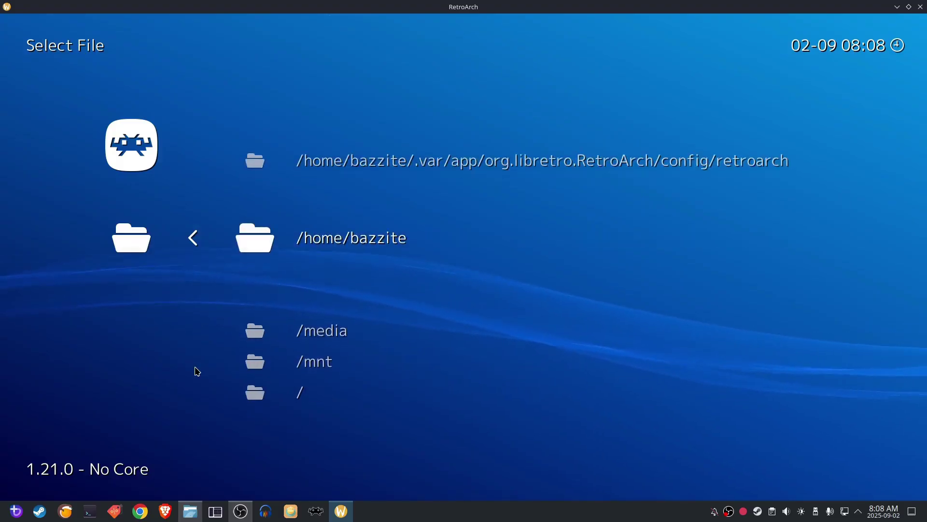
left_click(197, 371)
scroll(196, 371, "down", 1)
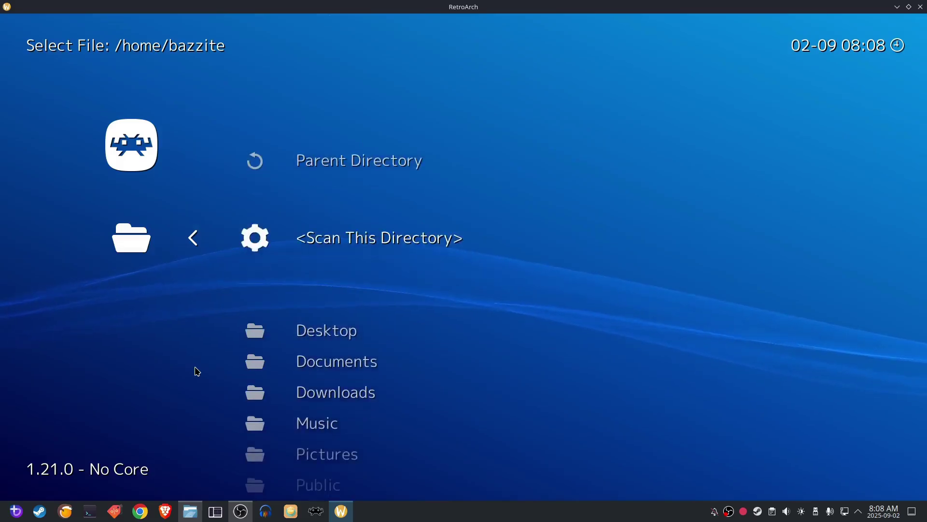
scroll(197, 370, "down", 1)
left_click(196, 371)
scroll(197, 371, "down", 15)
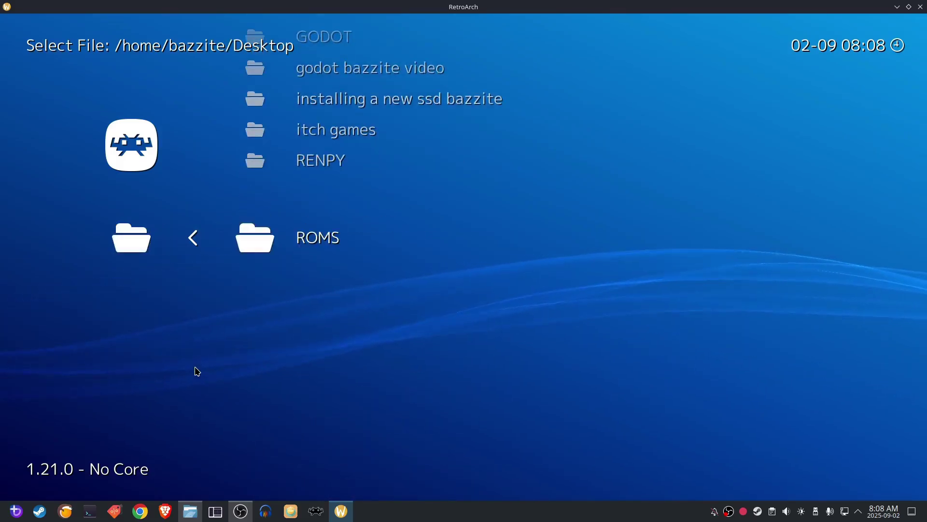
left_click(197, 371)
scroll(196, 371, "down", 1)
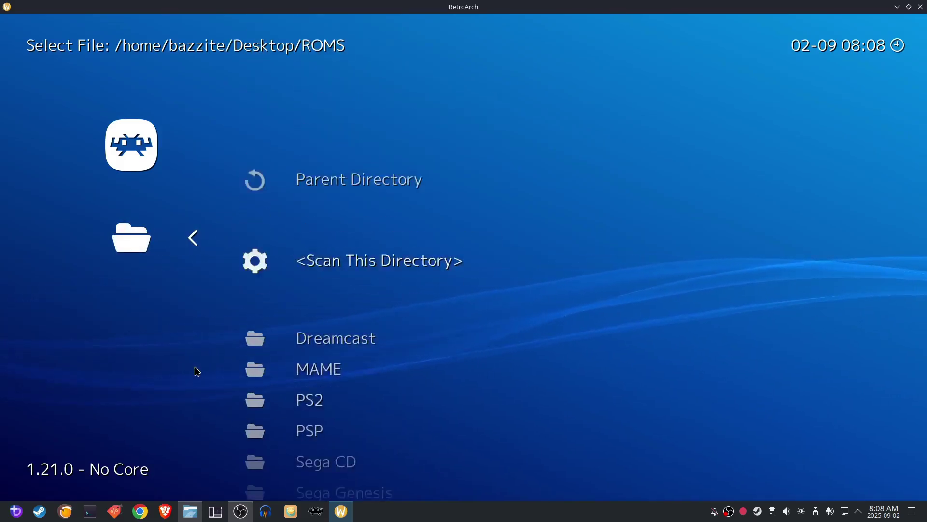
scroll(197, 371, "down", 1)
double_click(196, 371)
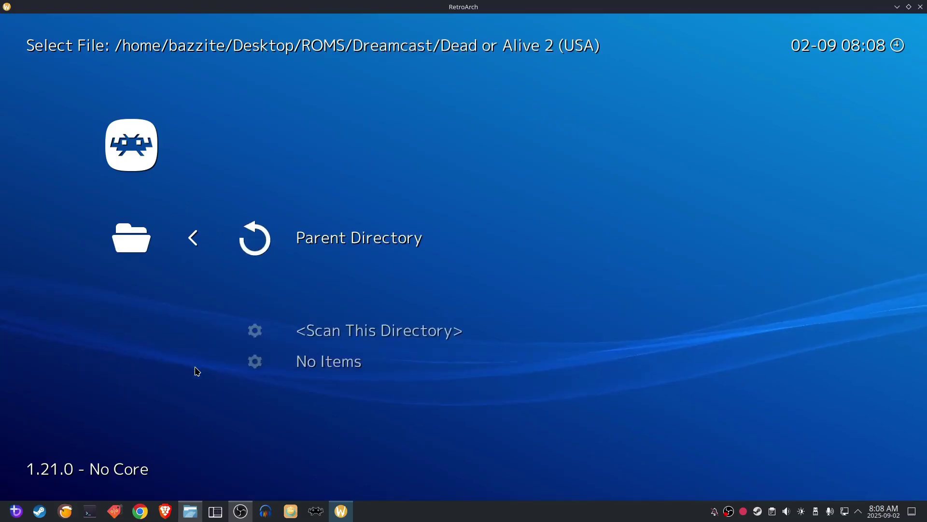
scroll(196, 371, "down", 1)
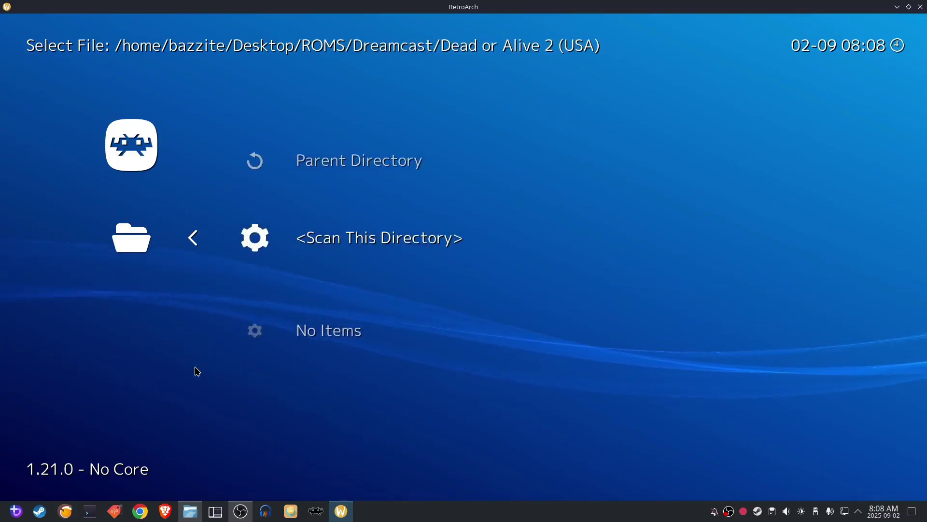
left_click(196, 371)
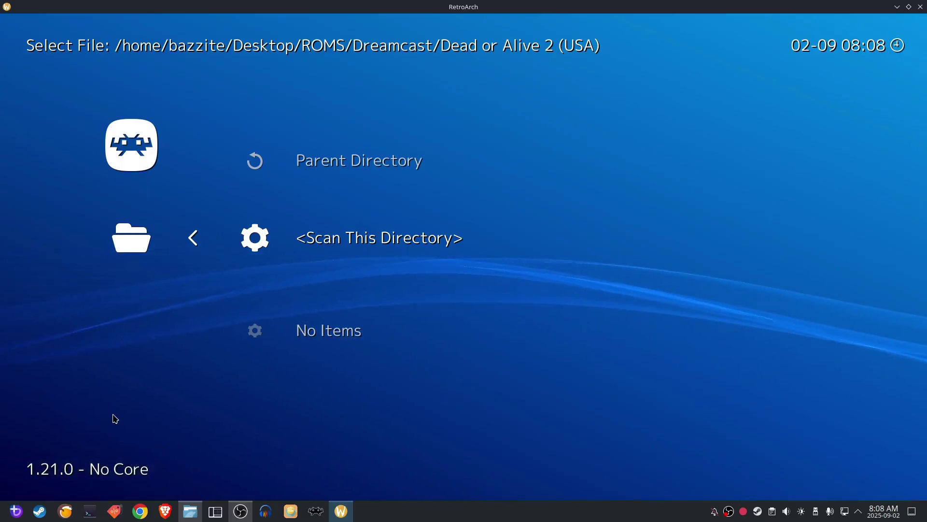
- Leave the file browser and look through the Dreamcast and Super Nintendo Entertainment System playlists
key("BackSpace")
key("BackSpace")
key("BackSpace")
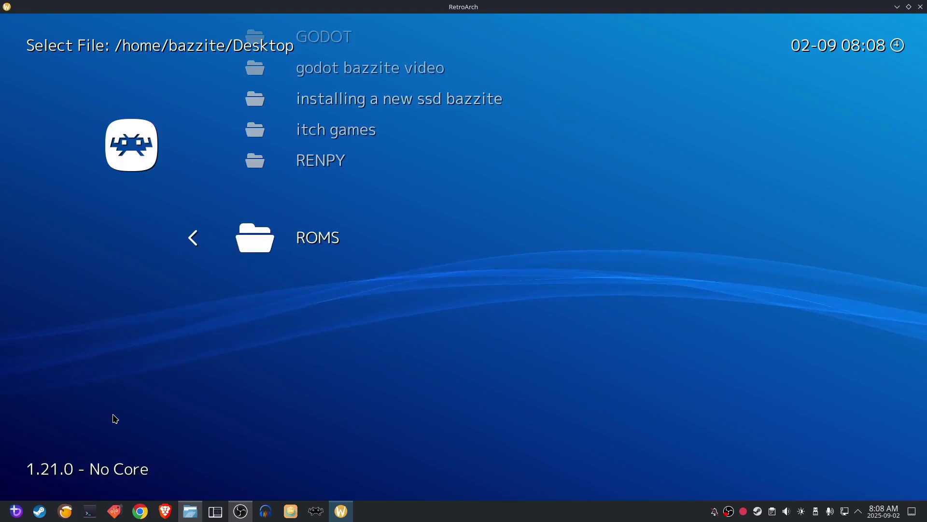
key("BackSpace")
key("BackSpace")
key("BackSpace")
key("Right")
key("Right")
key("Right")
key("Right")
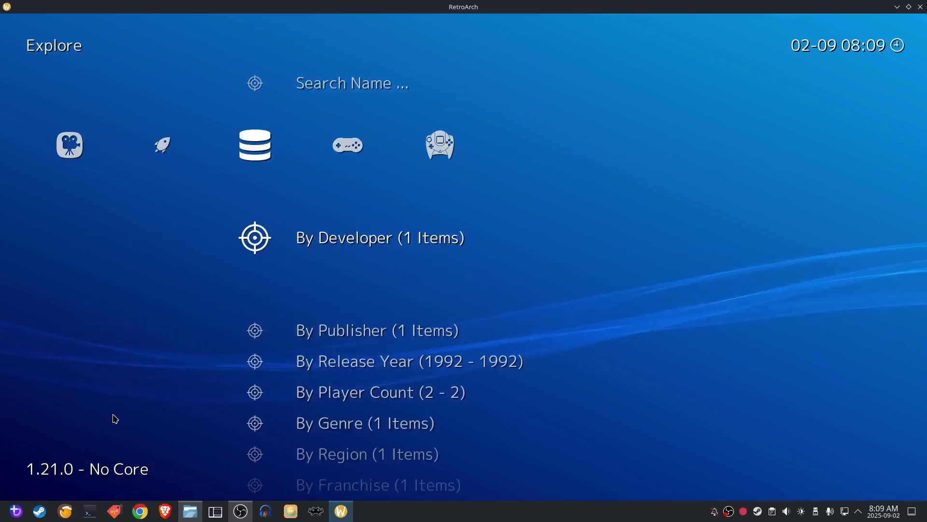
key("Right")
key("Right")
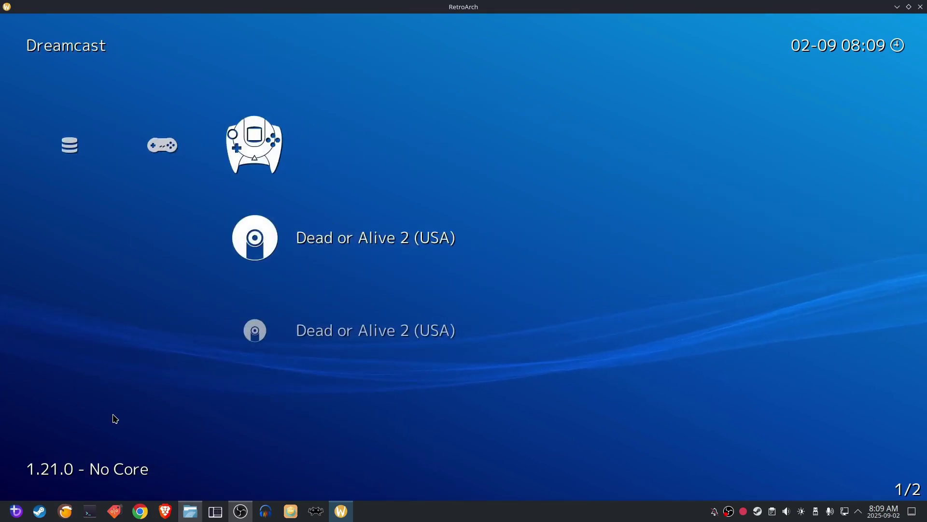
key("Left")
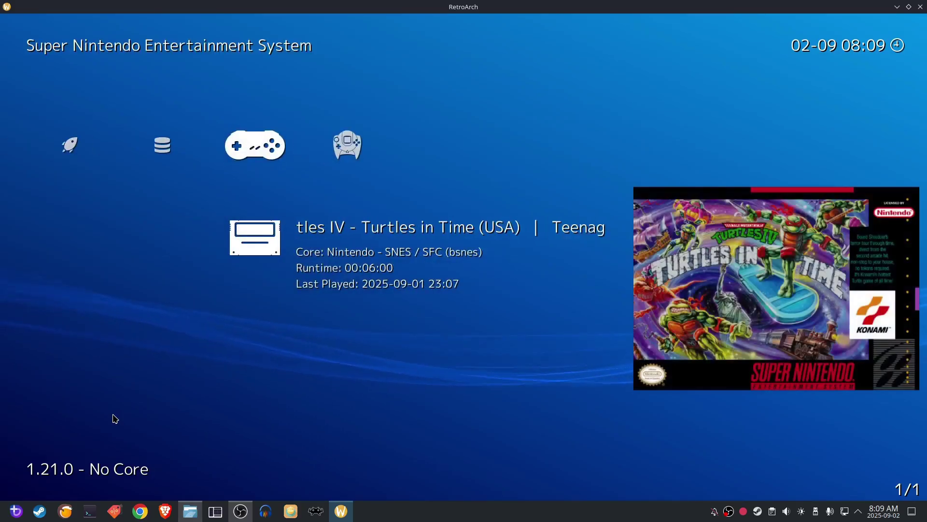
key("Right")
- Return to the main menu and open the Online Updater
key("Left")
key("Left")
key("Left")
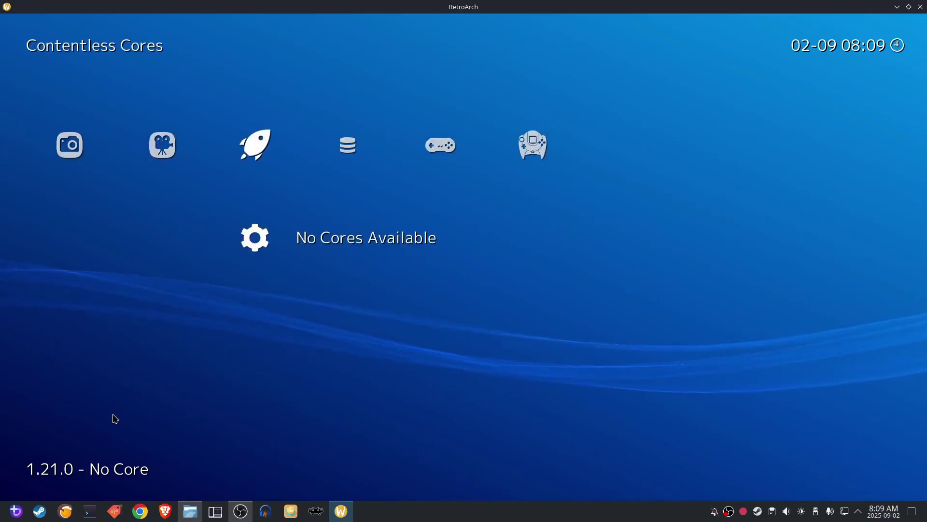
key("Left")
key("Left")
key("Left")
key("Left")
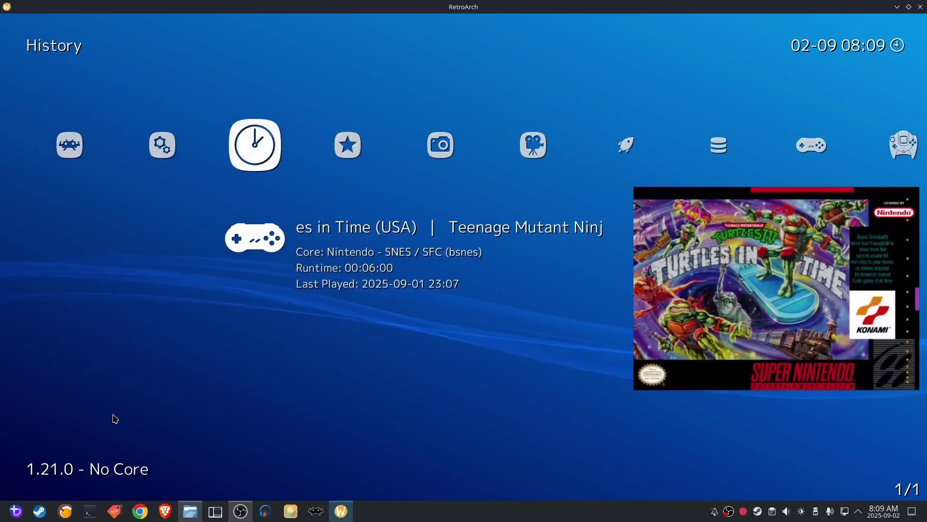
key("Left")
key("Left")
key("Down")
key("Down")
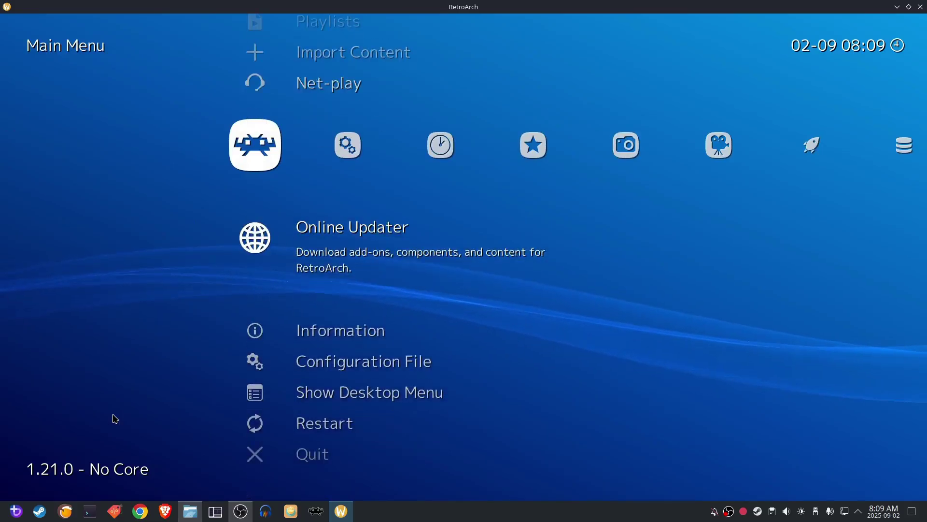
key("Return")
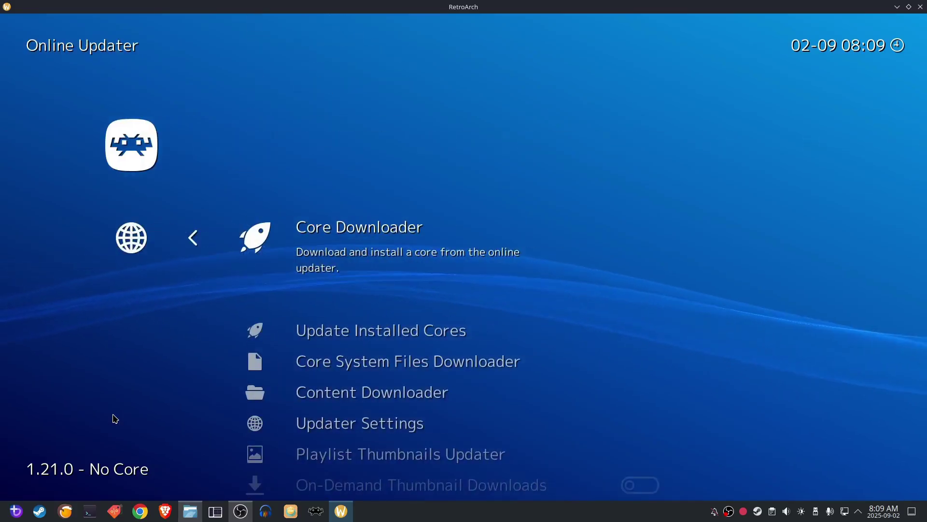
- Download the thumbnails for the Sega - Dreamcast playlist with the Playlist Thumbnails Updater
key("Down")
key("Down")
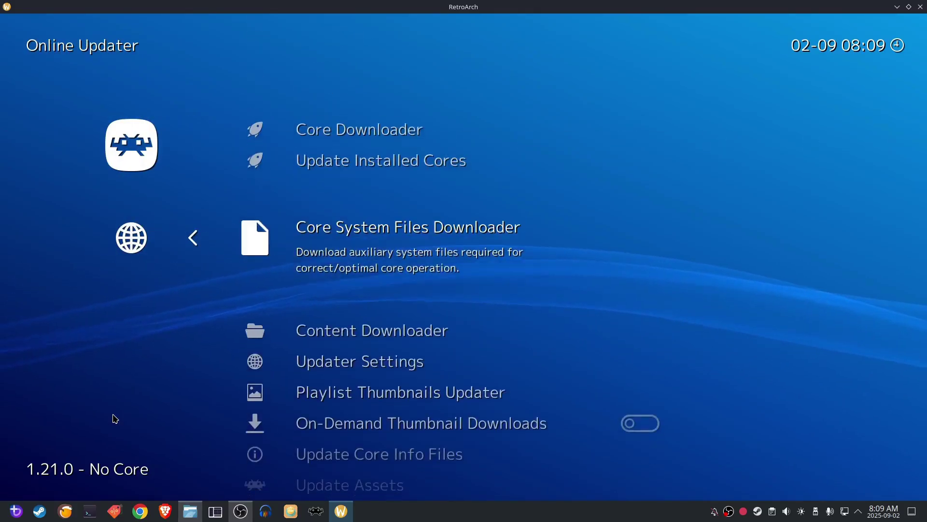
key("Down")
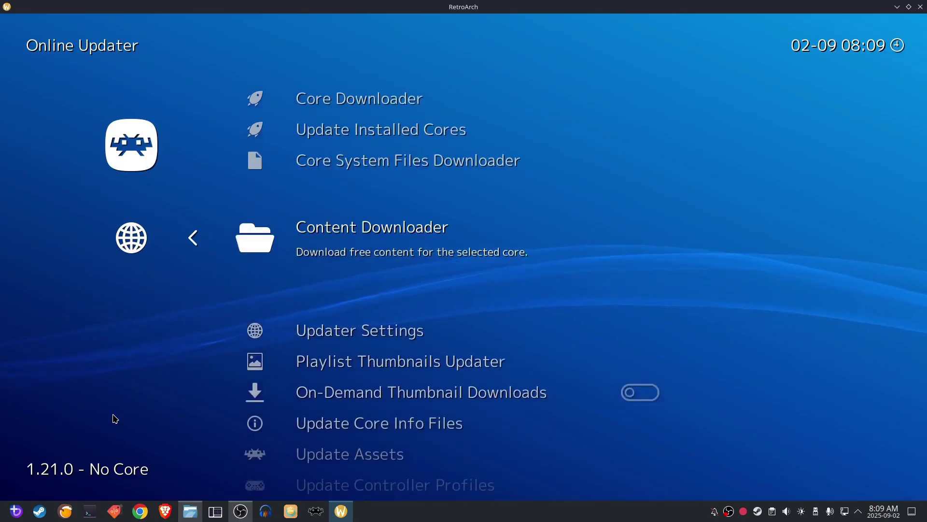
key("Down")
key("Down")
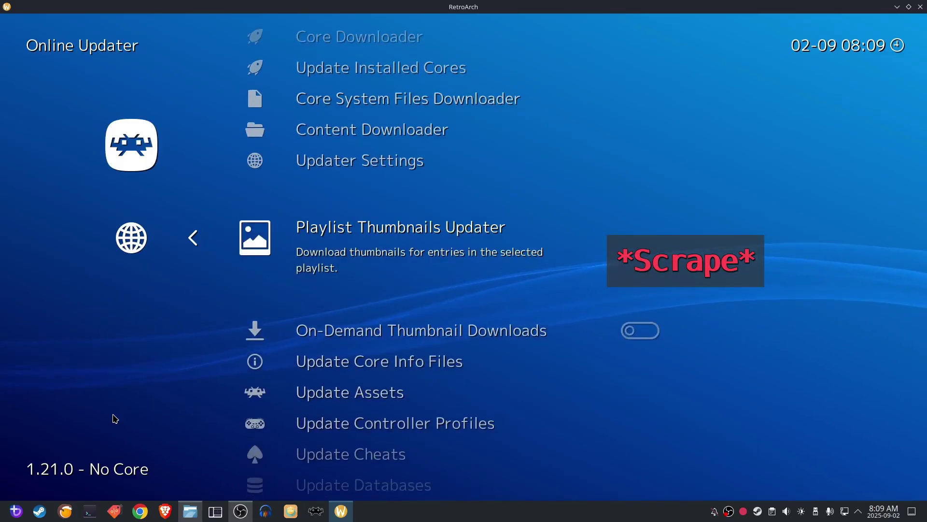
key("Return")
key("Down")
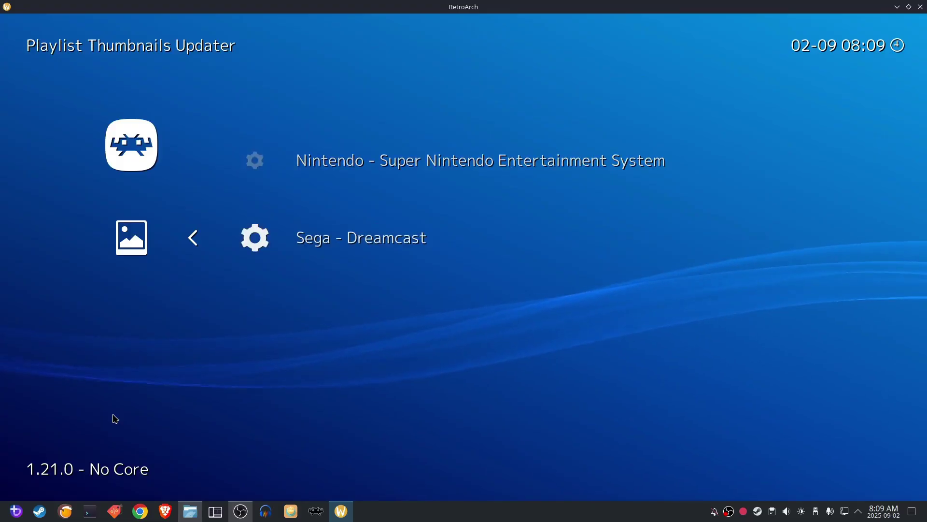
key("Return")
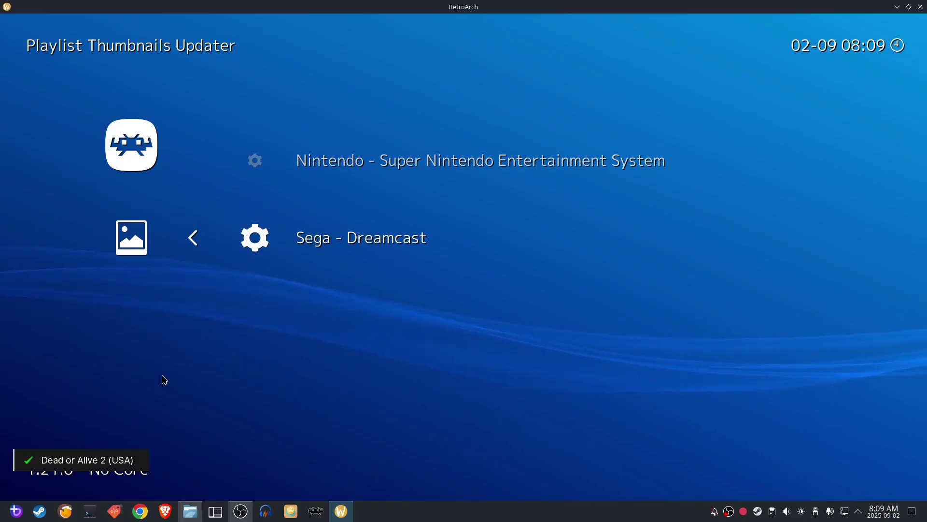
- Go back to the Dreamcast playlist and check the cover art of the Dead or Alive 2 (USA) entries
key("BackSpace")
key("BackSpace")
key("Right")
key("Right")
key("Right")
key("Right")
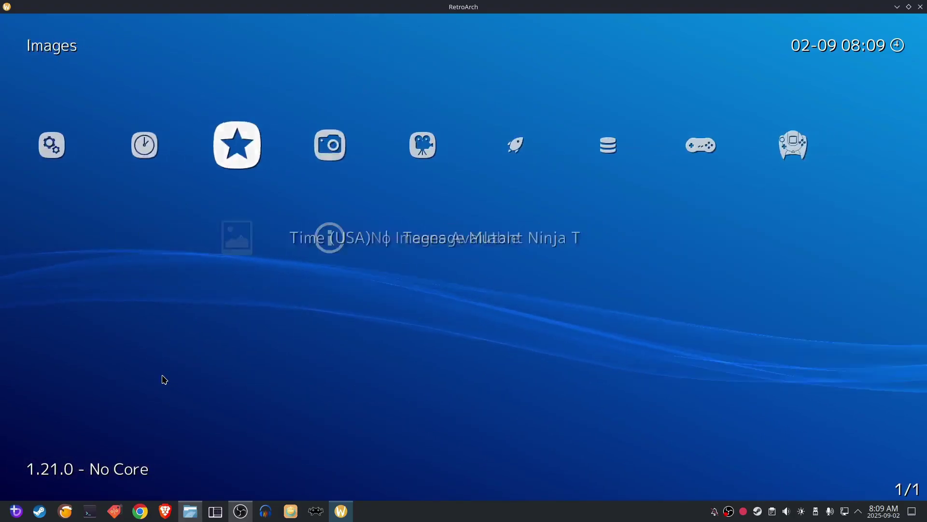
key("Right")
key("Right")
key("Right")
key("Right")
key("Right")
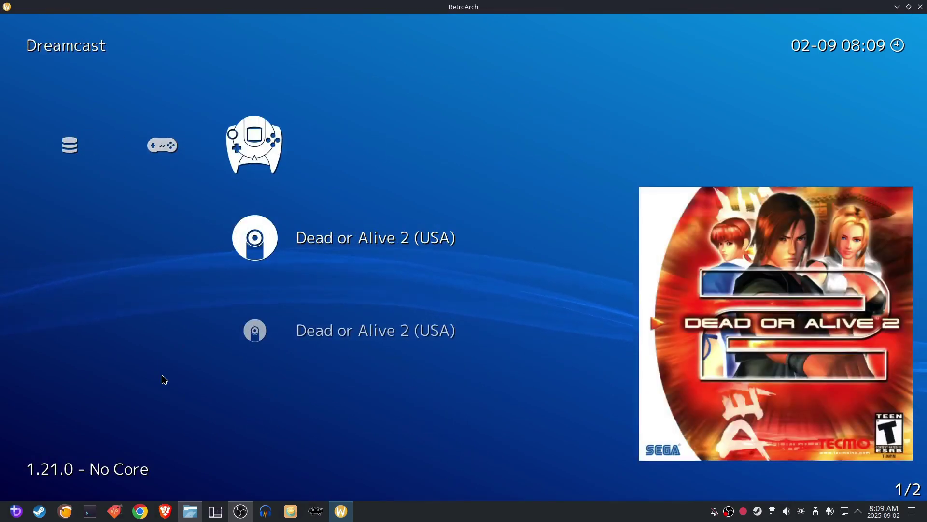
key("Down")
key("Up")
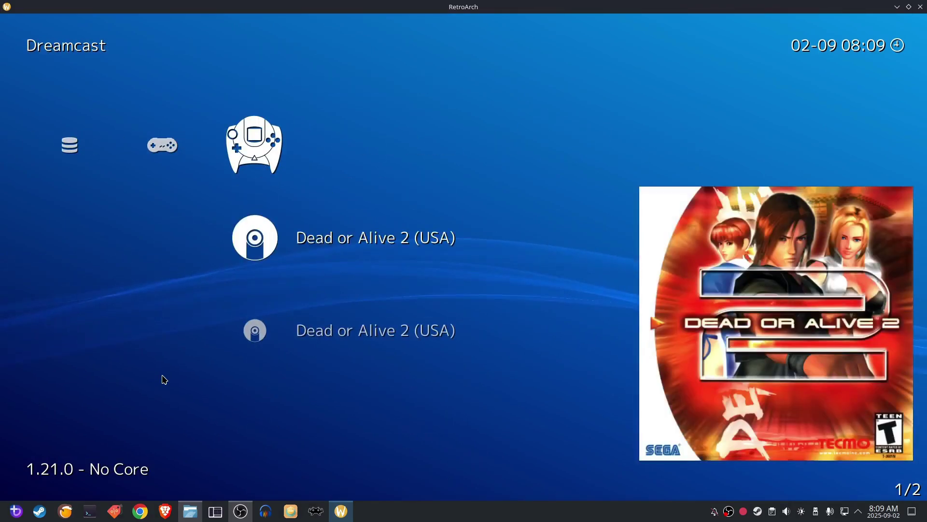
- Run Dead or Alive 2 (USA) with the Sega - Dreamcast/Naomi (Flycast) core and continue past the game data prompt
key("Return")
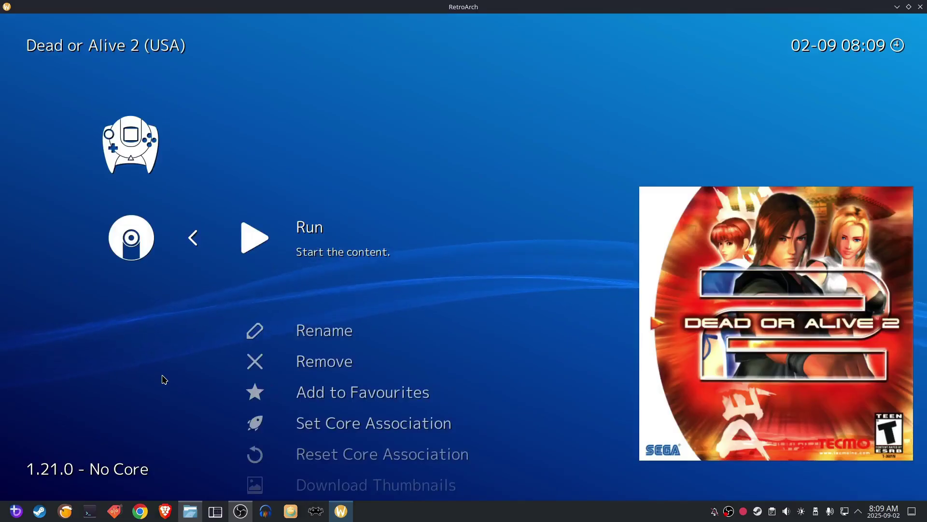
key("Down")
key("Down")
key("Down")
key("Down")
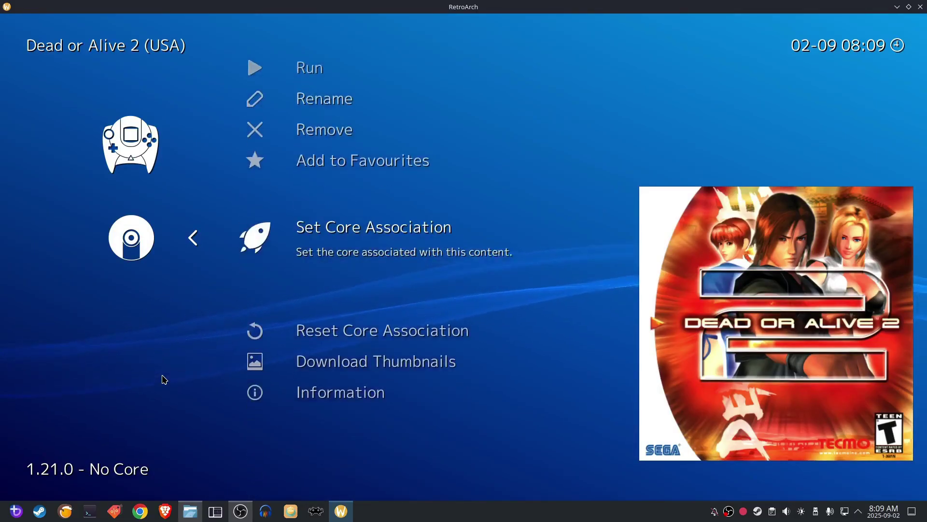
key("Up")
key("Up")
key("Up")
key("Up")
key("Return")
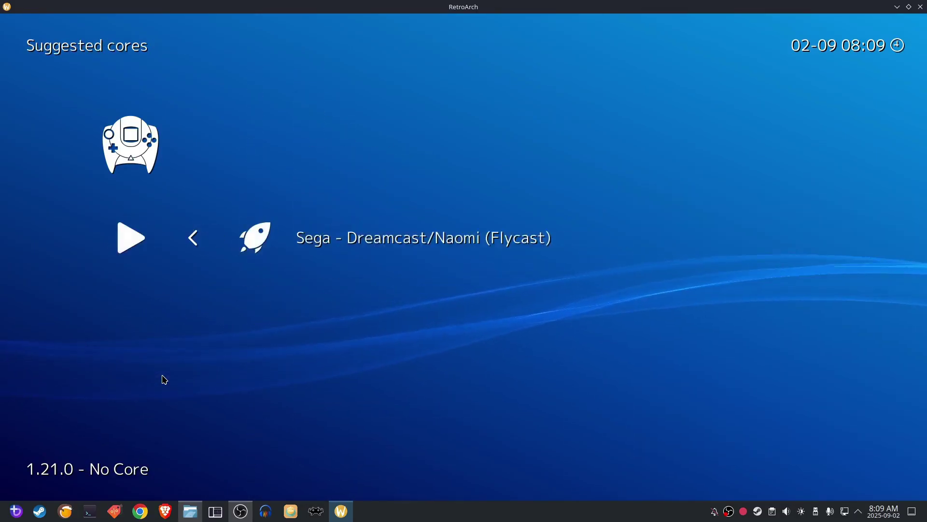
key("Return")
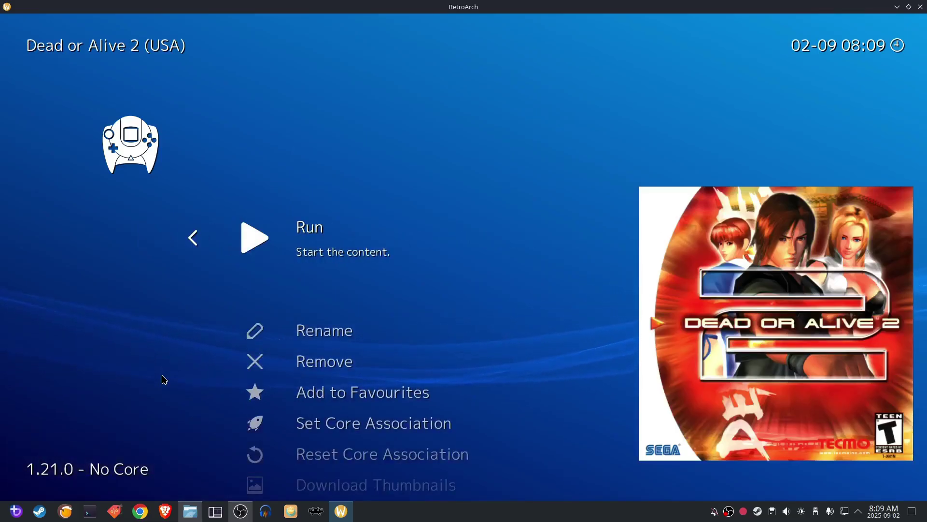
key("Return")
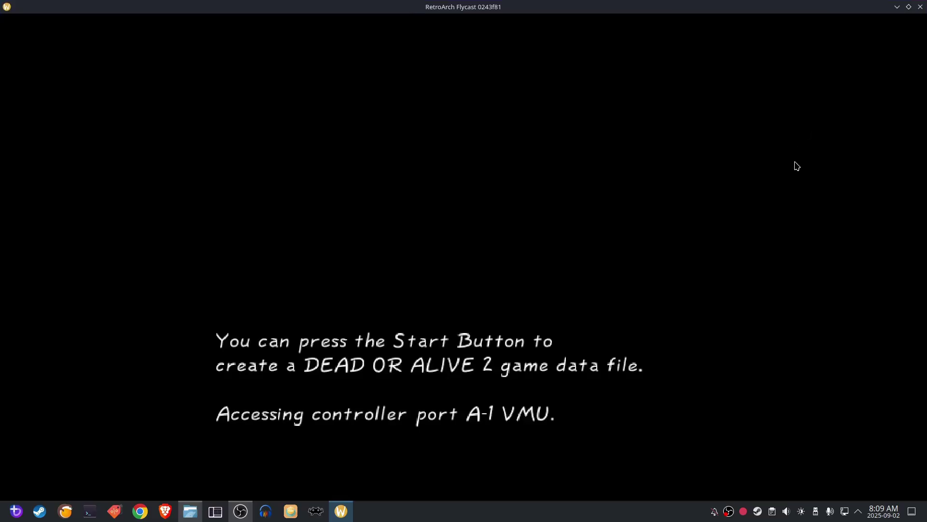
key("Return")
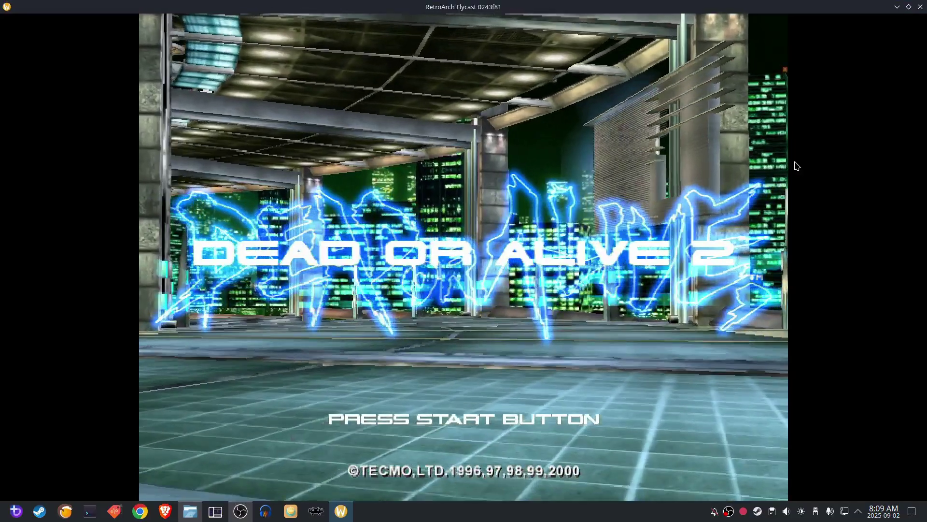
- Bring up the Quick Menu over the running game and close the content
key("F1")
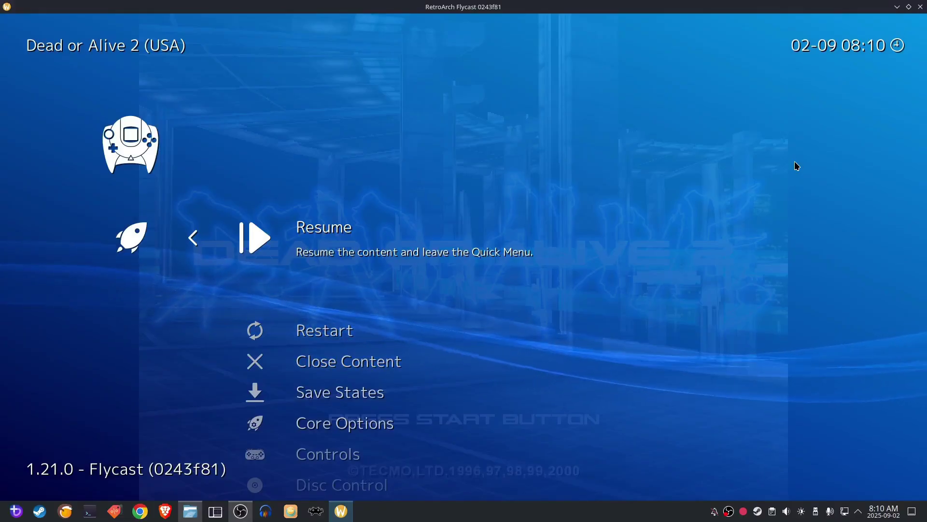
key("Down")
key("Down")
key("Return")
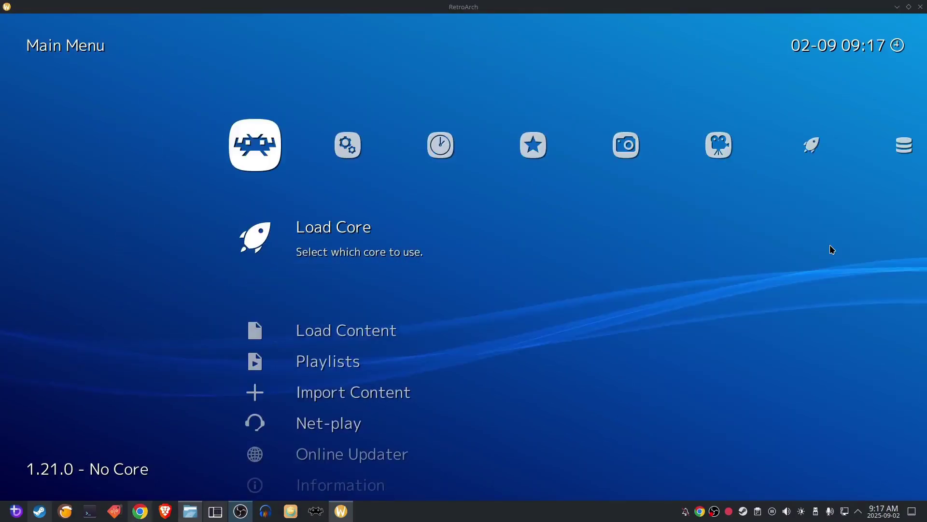
- Open the Core System Files Downloader in the Online Updater
key("Down")
key("Down")
key("Down")
key("Down")
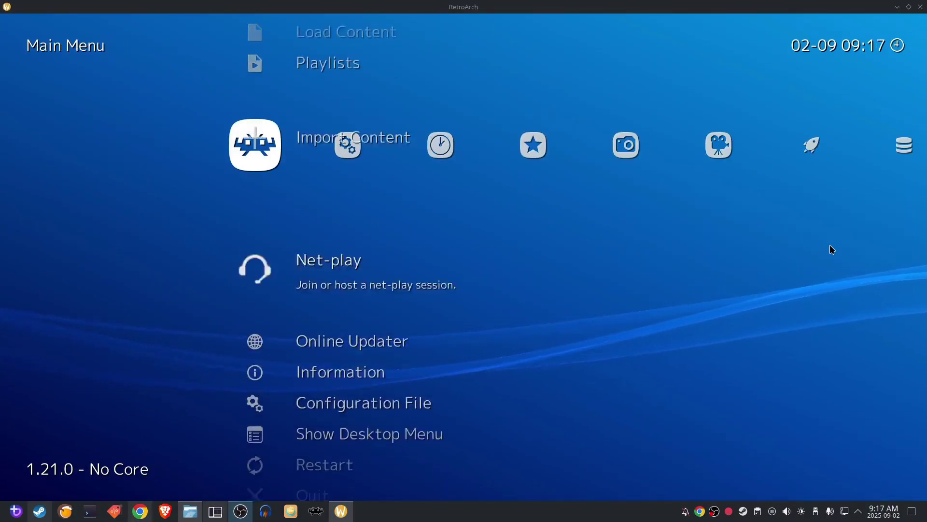
key("Down")
key("Down")
key("Up")
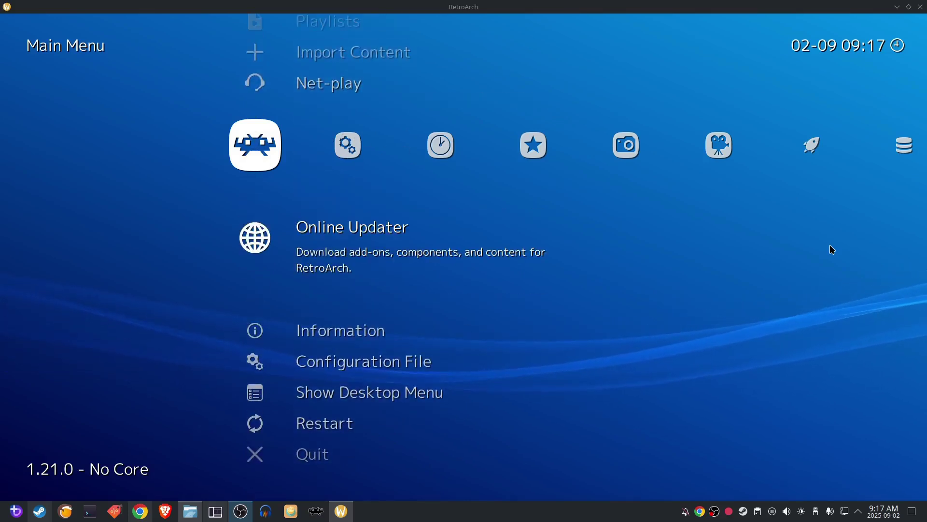
key("Return")
key("Down")
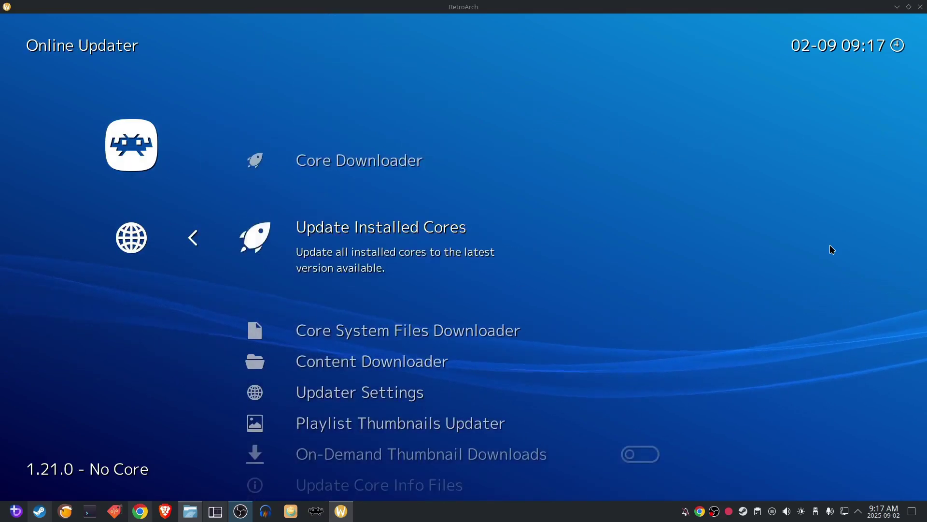
key("Down")
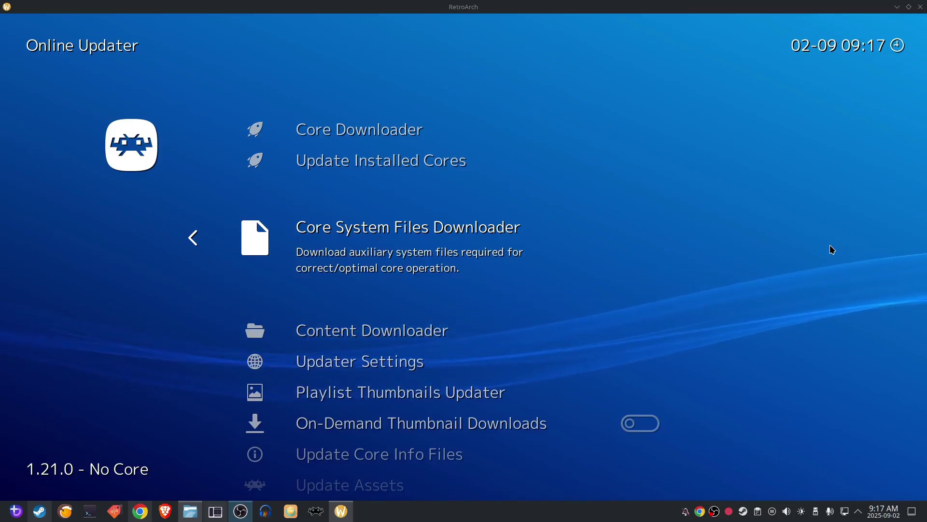
key("Return")
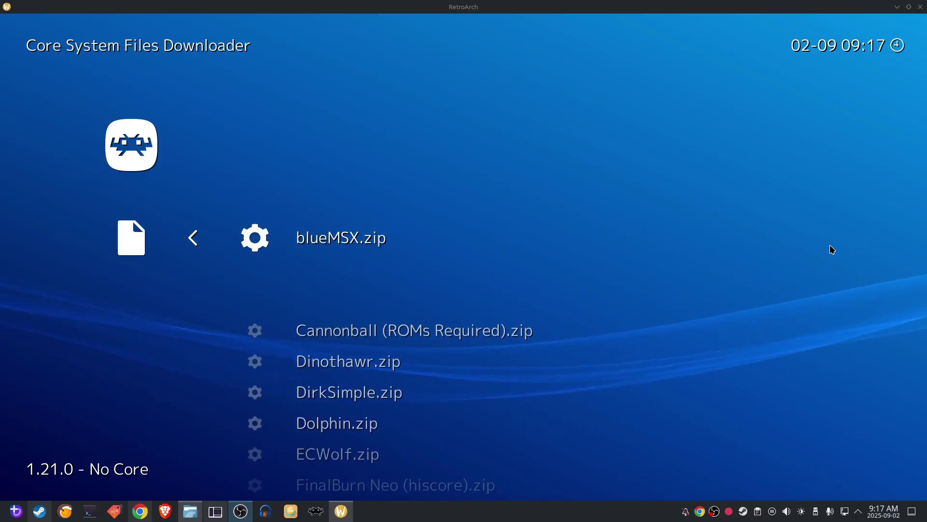
- Look through the list of downloadable core system files from blueMSX.zip down to PPSSPP.zip
key("Down")
key("Down")
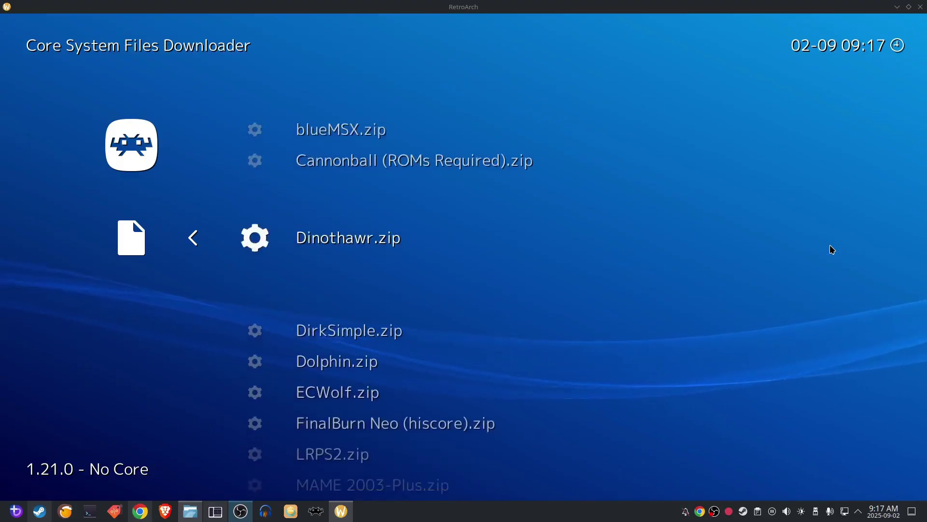
key("Down")
key("Down")
key("Down")
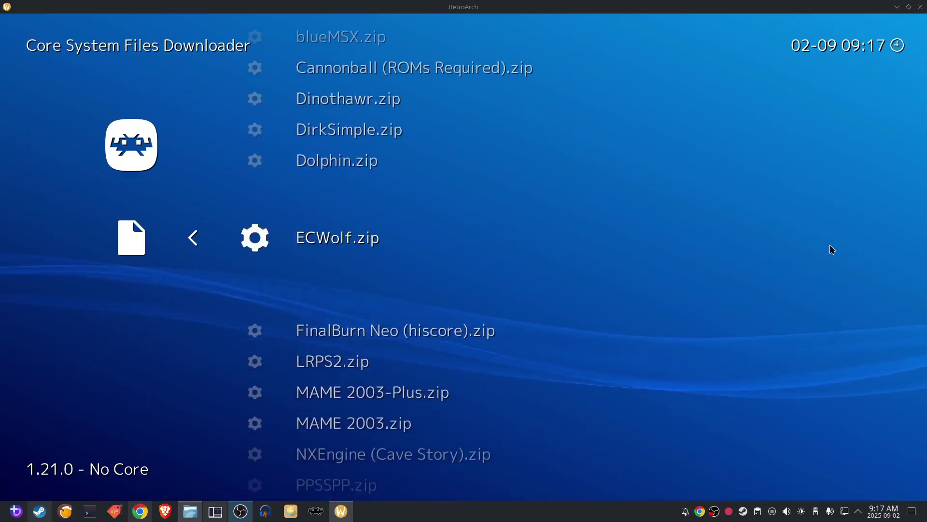
key("Up")
key("Down")
key("Down")
key("Down")
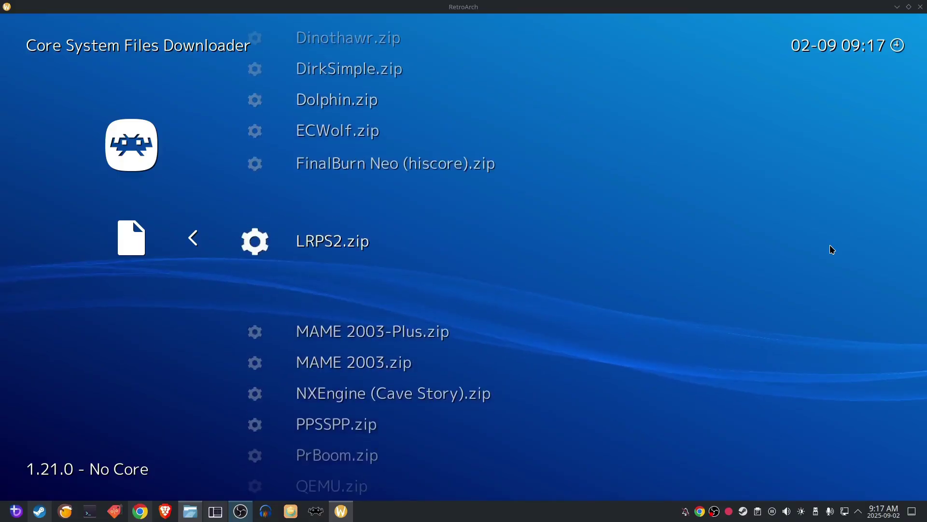
key("Down")
key("Down")
key("Down")
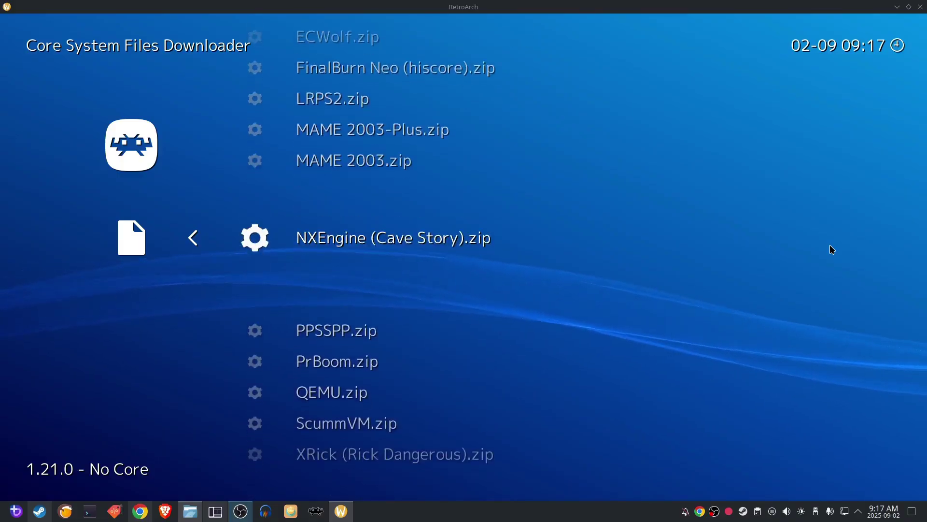
key("Down")
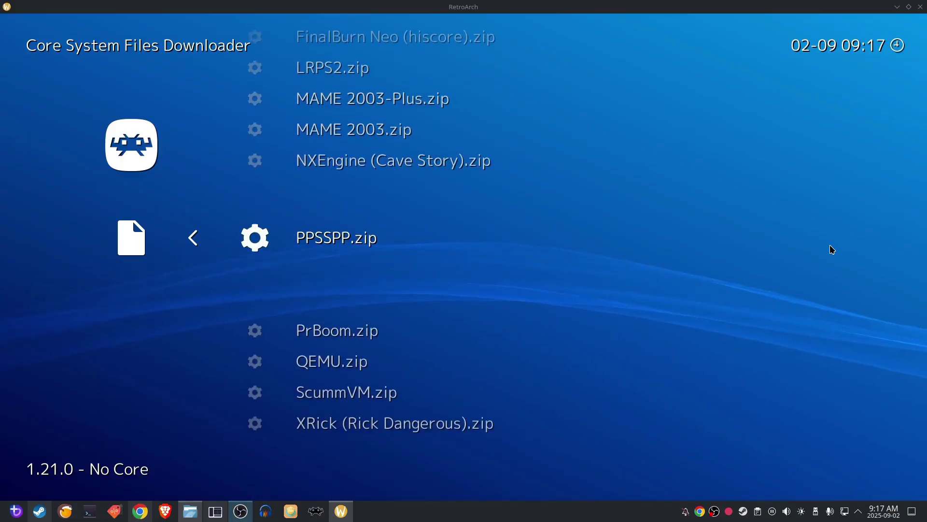
- Download the LRPS2.zip core system files
key("Up")
key("Up")
key("Up")
key("Up")
key("Return")
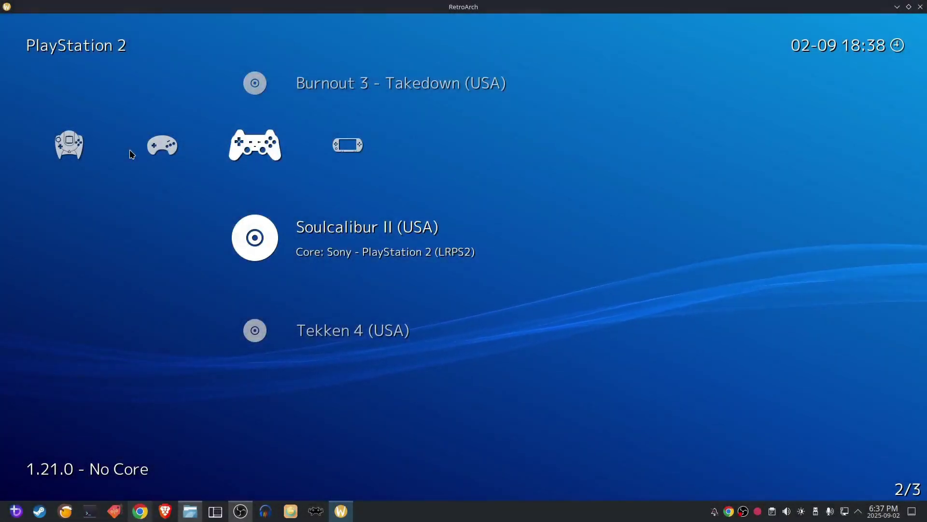
- Run Burnout 3 - Takedown (USA) from the PlayStation 2 playlist with the LRPS2 core and switch out of fullscreen
key("Down")
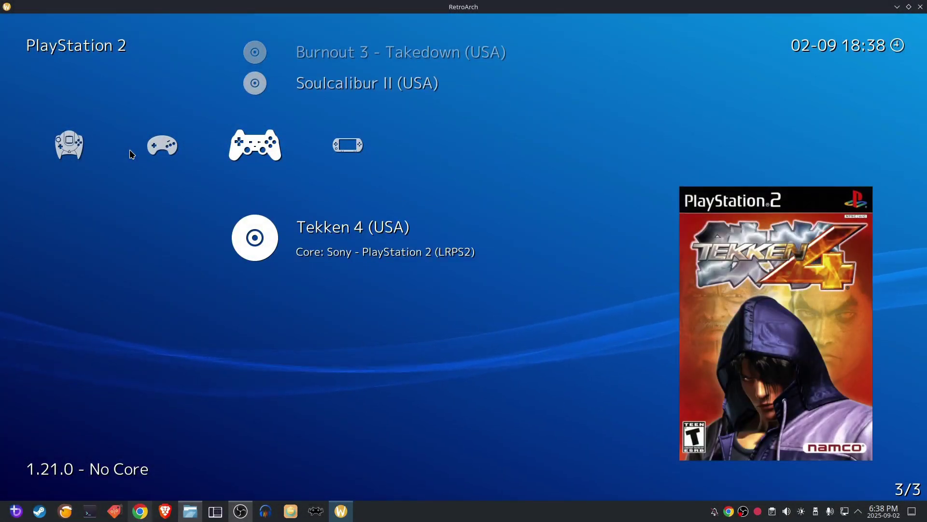
key("Up")
key("Up")
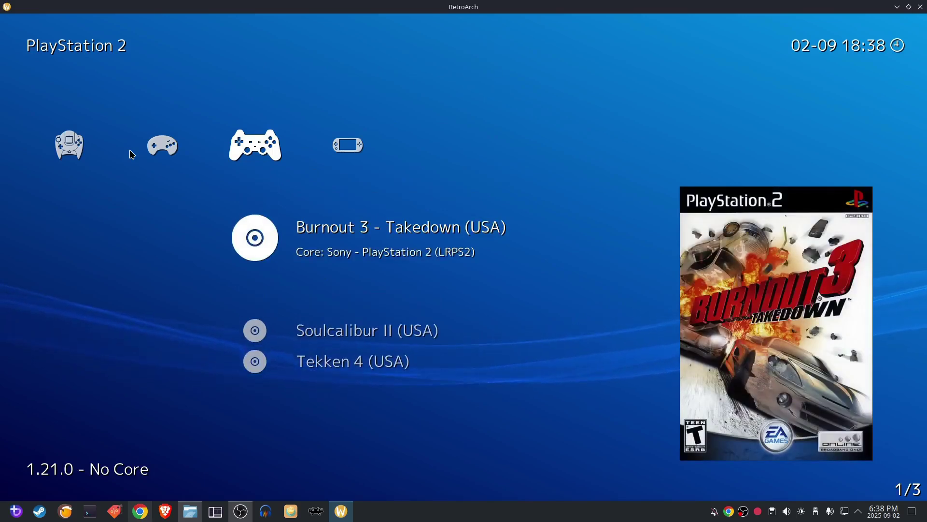
key("Return")
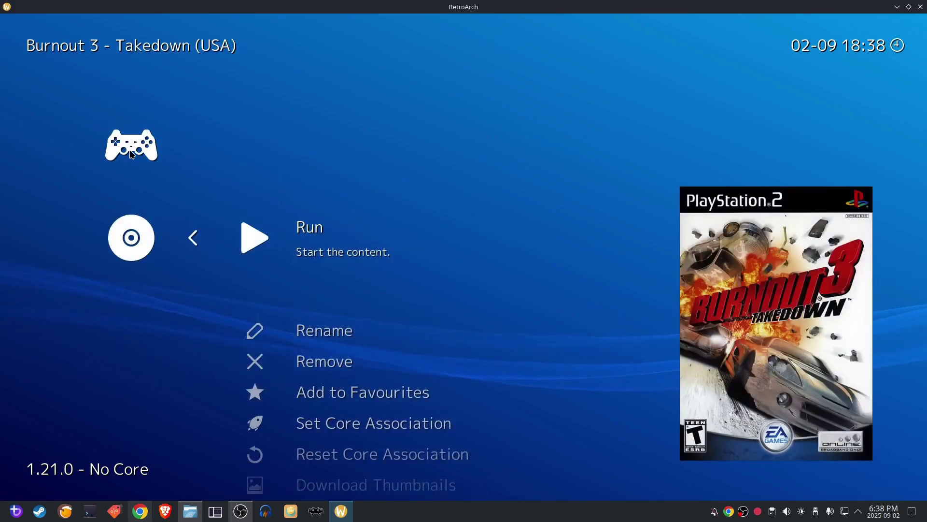
key("f")
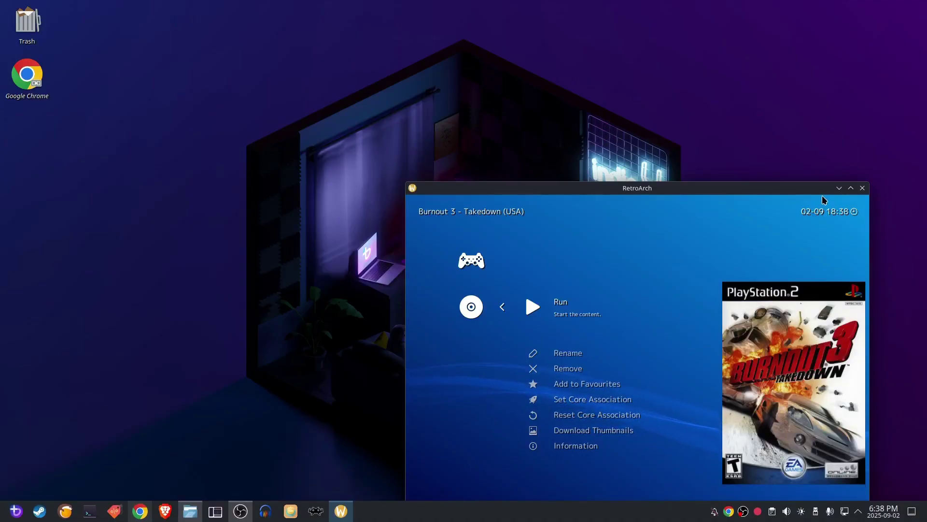
- Maximize the RetroArch window and return from the Burnout 3 - Takedown entry to the Main Menu
left_click(852, 188)
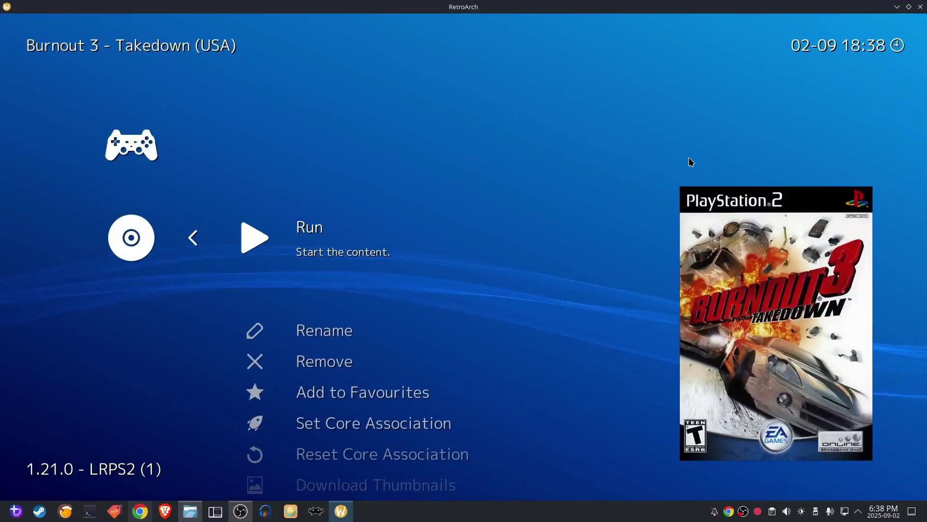
key("BackSpace")
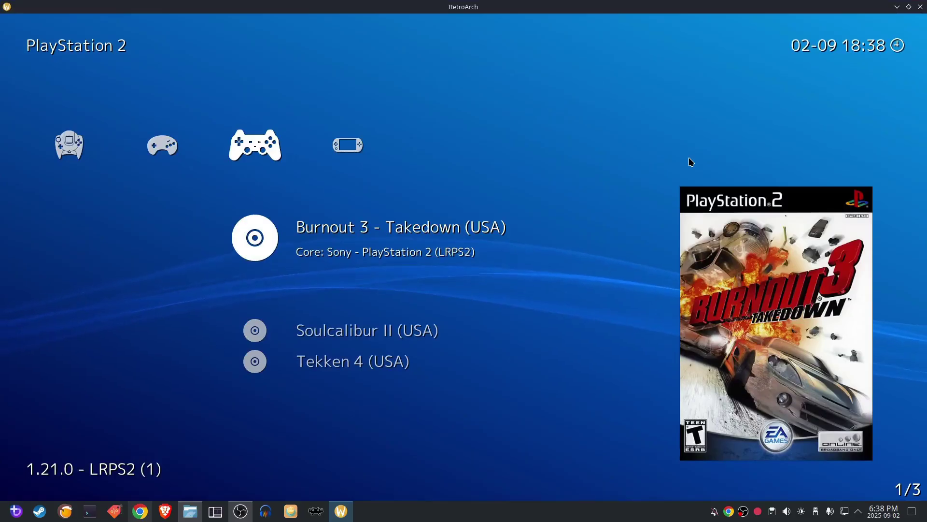
key("Left")
key("Left")
key("Left")
key("Left")
key("Left")
key("Left")
key("Left")
key("Left")
key("Left")
key("Left")
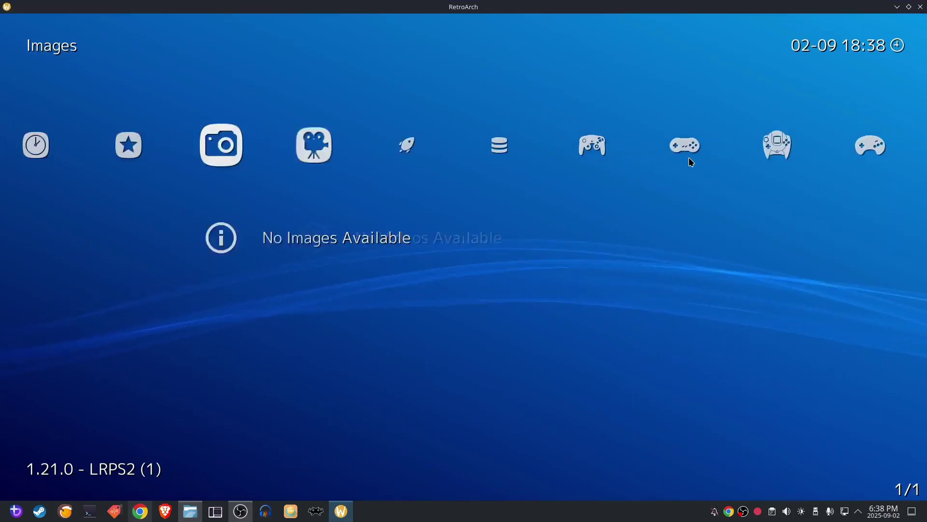
key("Left")
key("Left")
key("Left")
key("Right")
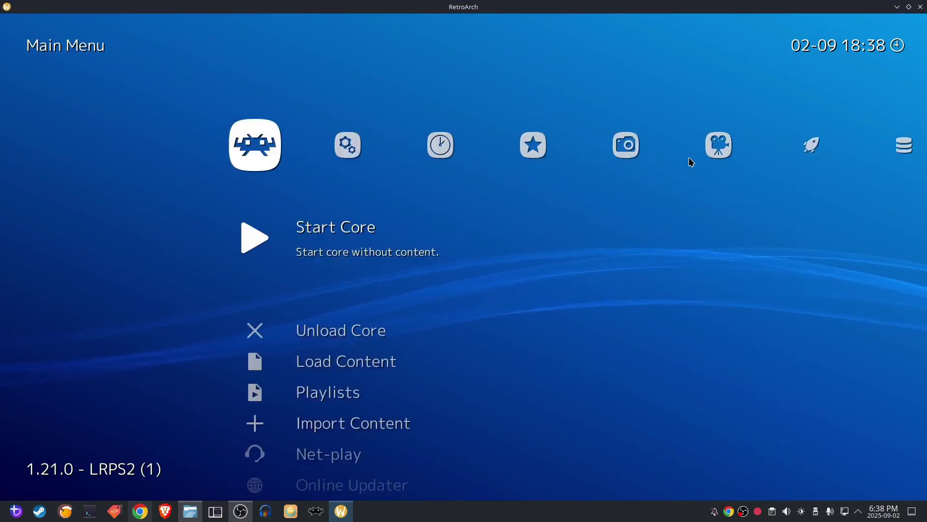
- Show the traditional desktop menu and accept its welcome message
key("Down")
key("Down")
key("Down")
key("Down")
key("Down")
key("Down")
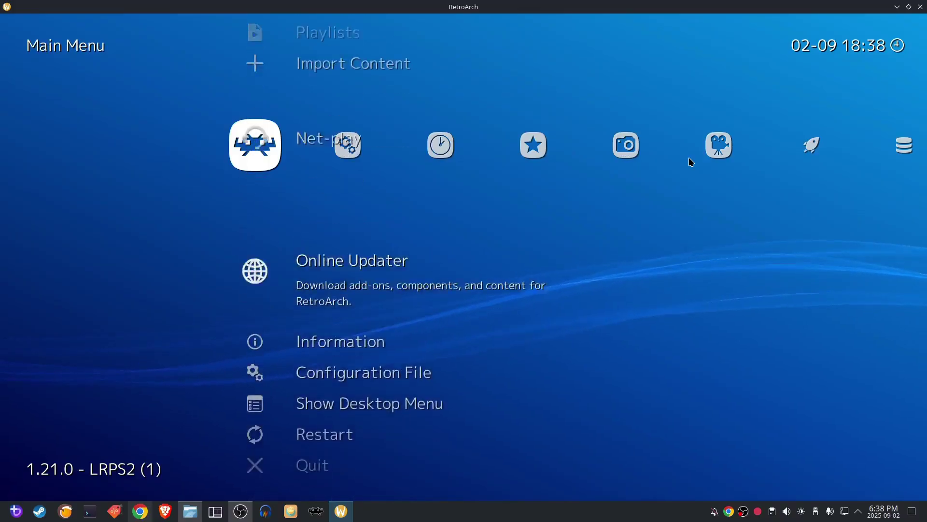
key("Down")
key("Down")
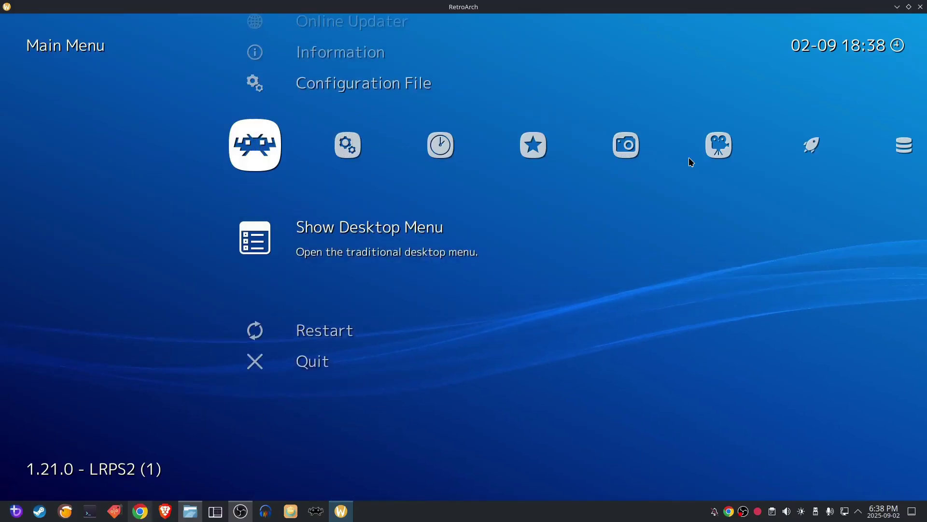
key("Return")
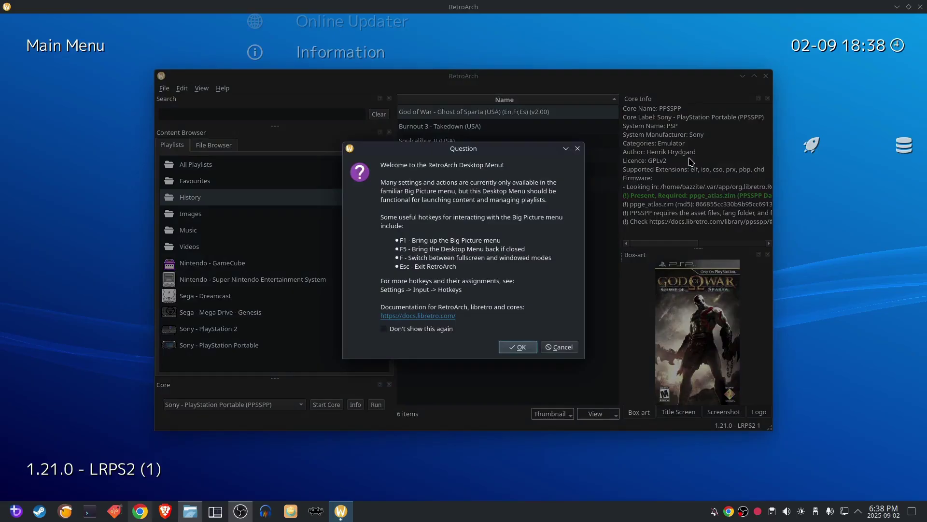
left_click(518, 346)
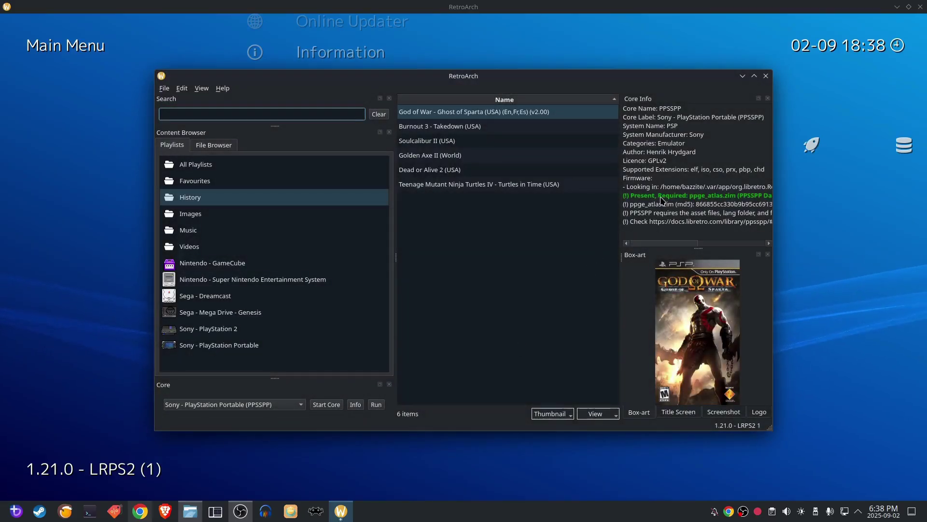
- Maximize the desktop menu window with a wider Core Info area and show the core information for the Sony - PlayStation 2 playlist
left_click_drag(773, 185, 839, 183)
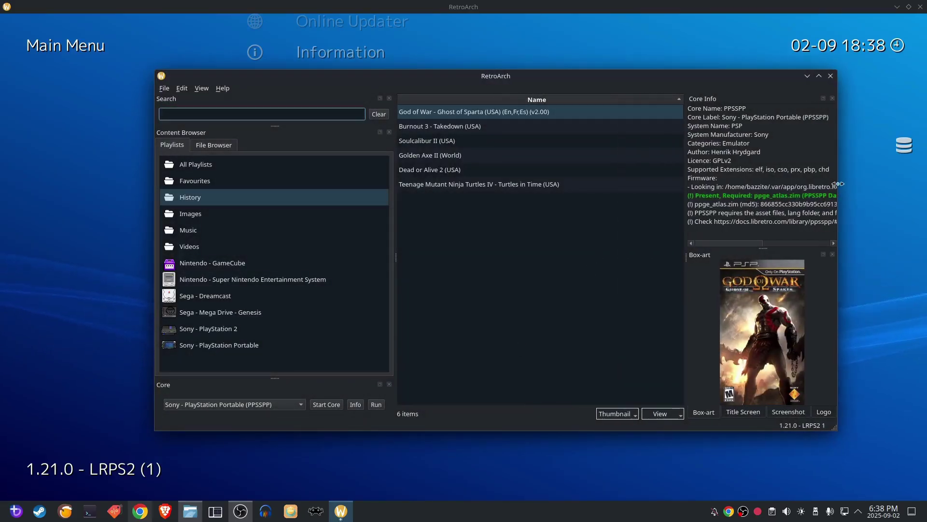
left_click(819, 76)
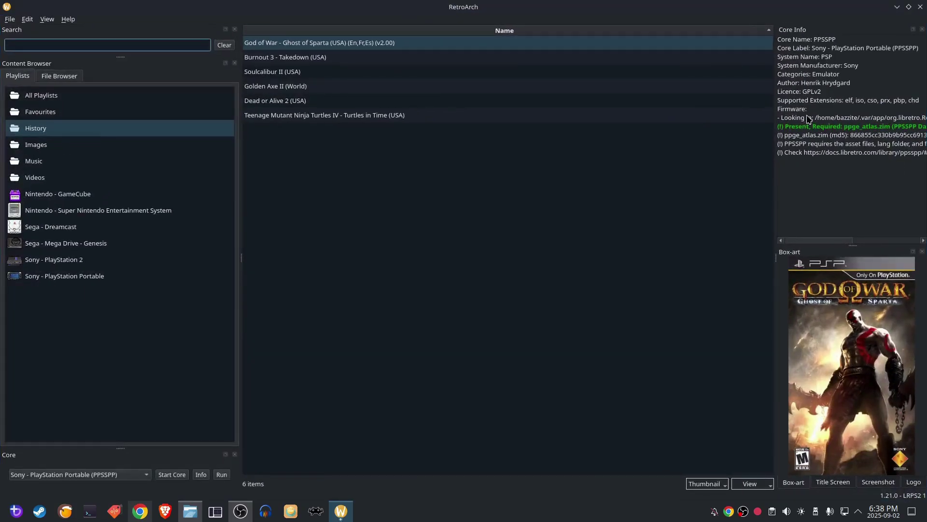
left_click_drag(774, 106, 475, 121)
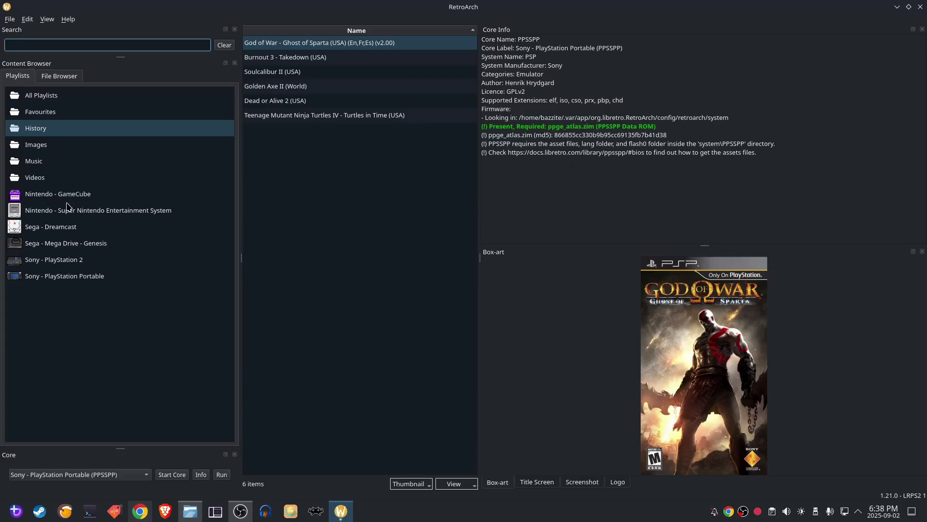
left_click(48, 262)
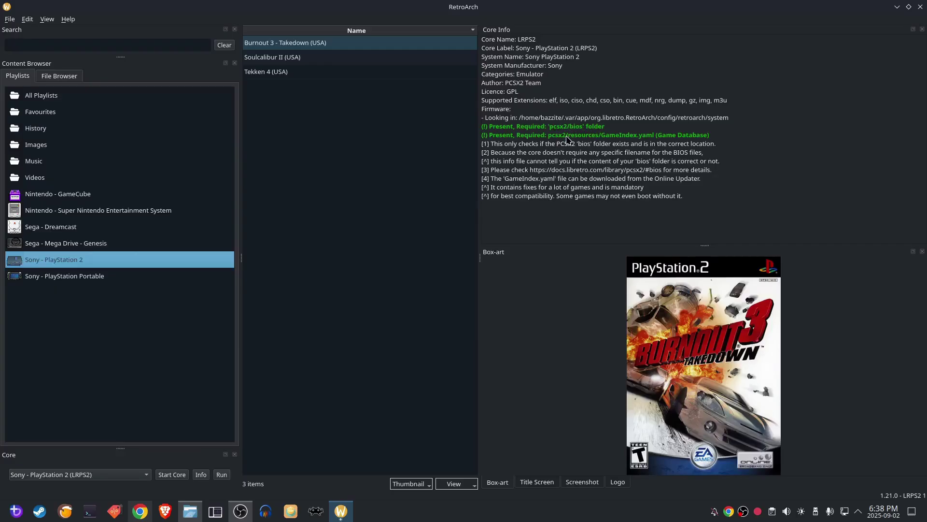
- Examine the root file system in the content browser, including app/include and the app/lib/retroarch/filters folders
left_click(60, 76)
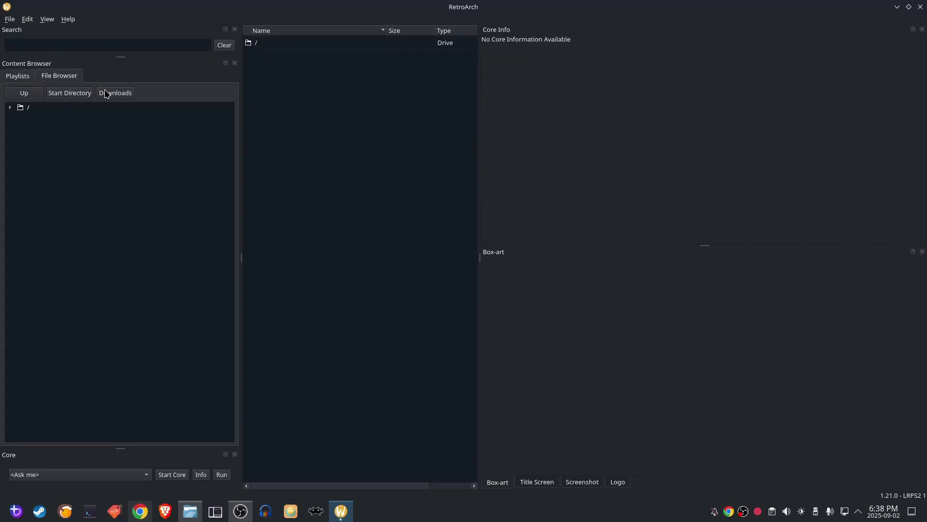
left_click(11, 107)
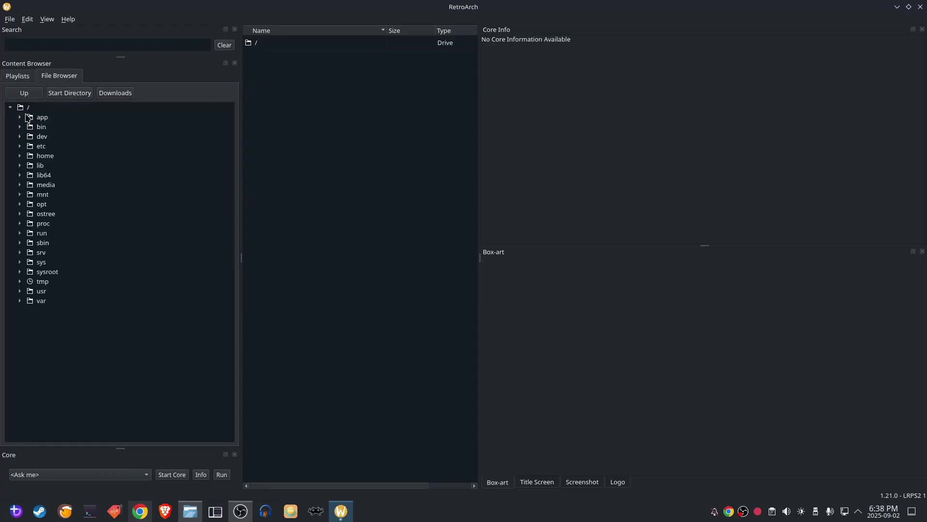
left_click(22, 117)
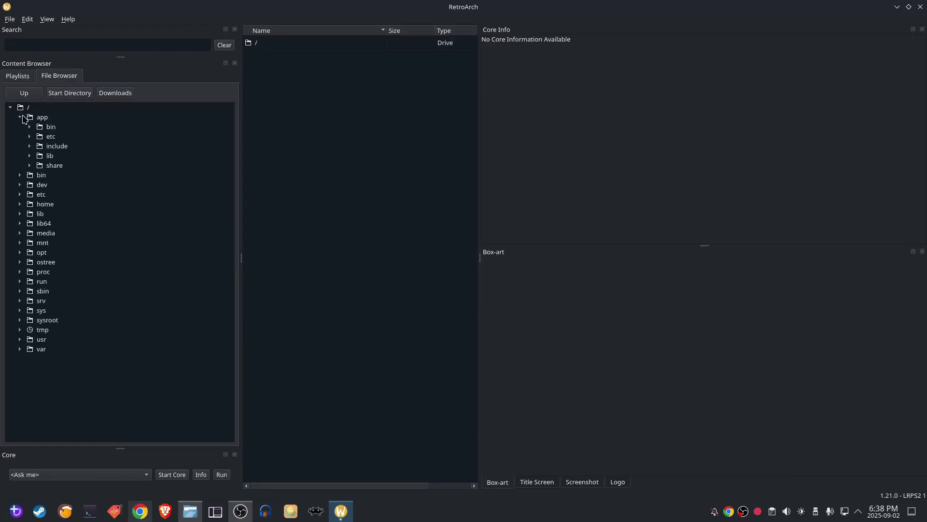
left_click(30, 146)
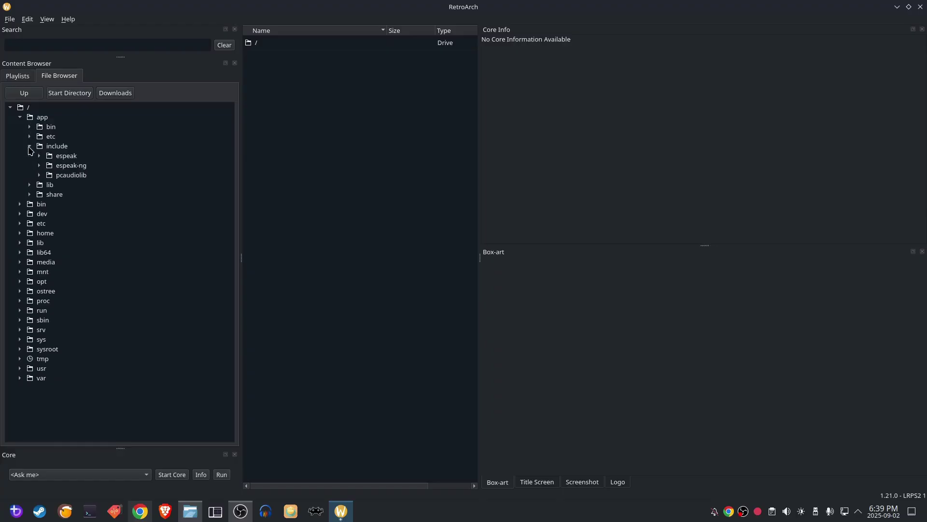
left_click(29, 146)
left_click(30, 156)
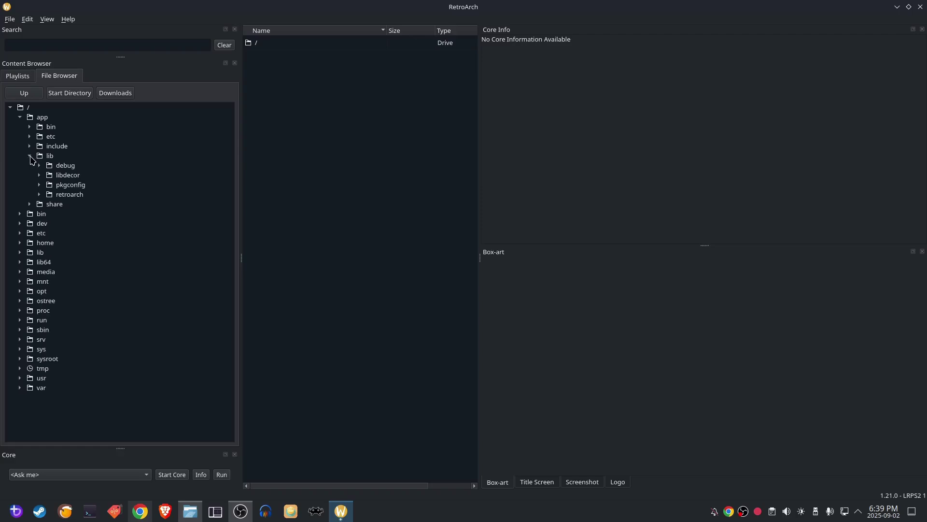
left_click(39, 194)
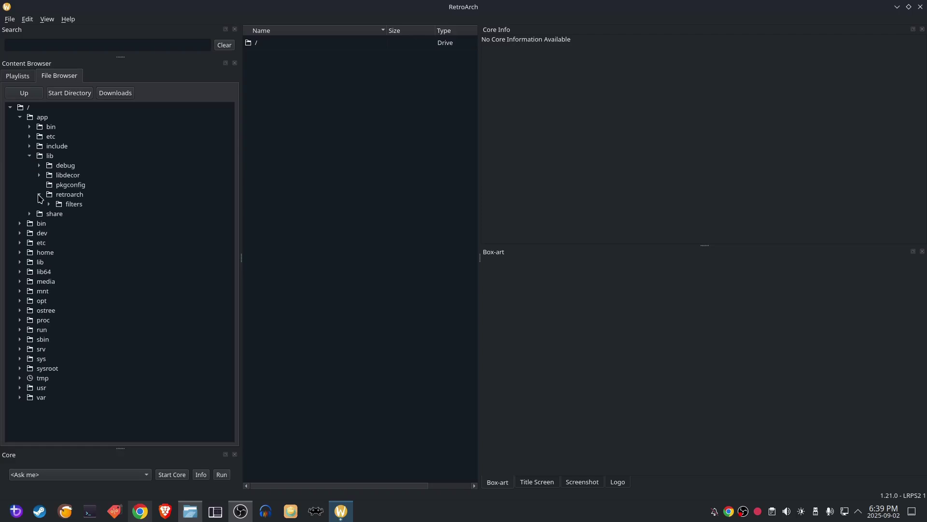
left_click(49, 204)
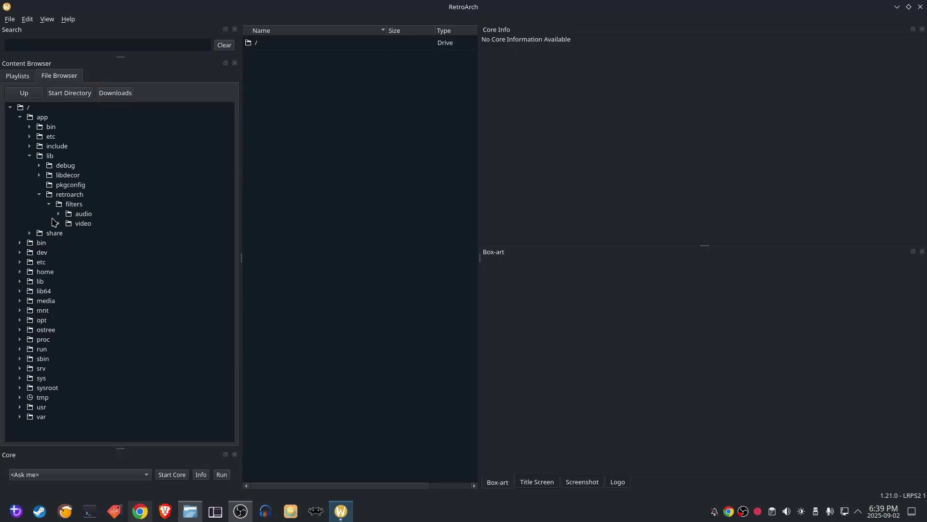
left_click(39, 194)
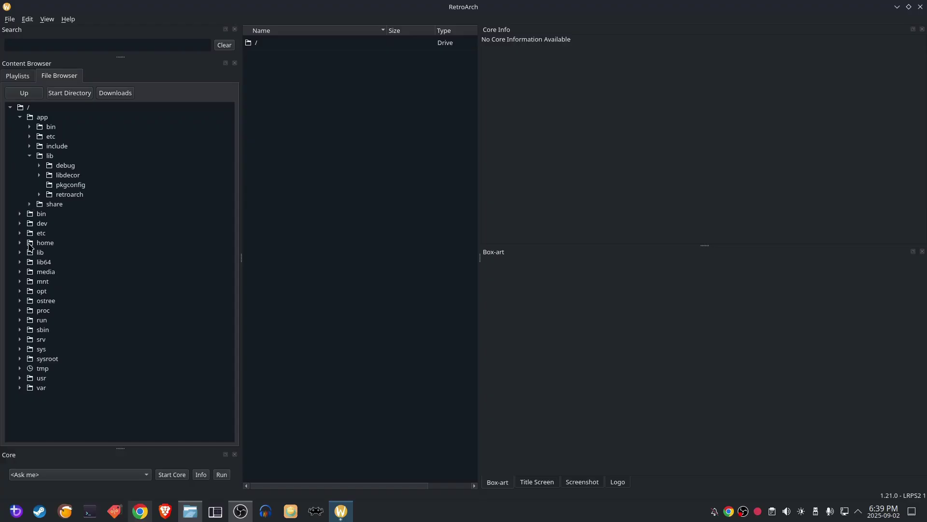
left_click(20, 349)
left_click(20, 349)
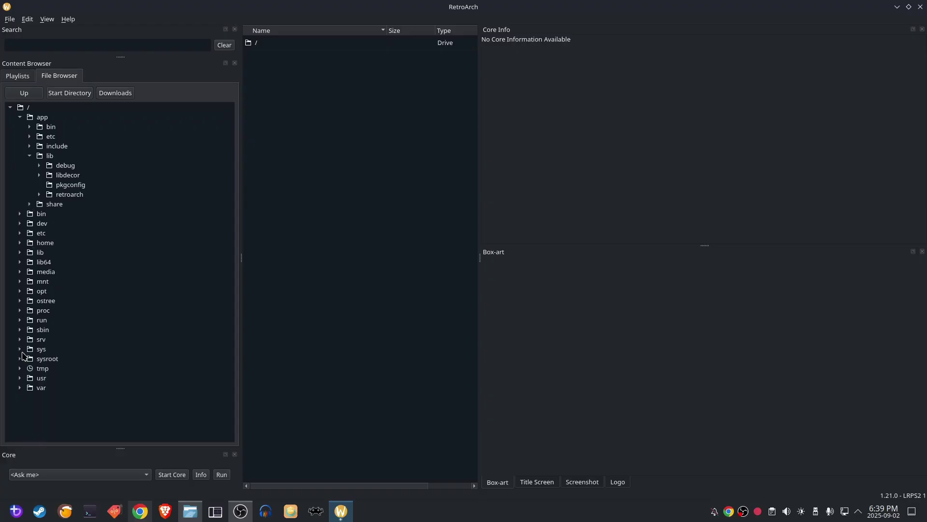
- Return to the playlists, review the detailed LRPS2 core information for its firmware requirements, and dismiss it
left_click(23, 79)
left_click(201, 475)
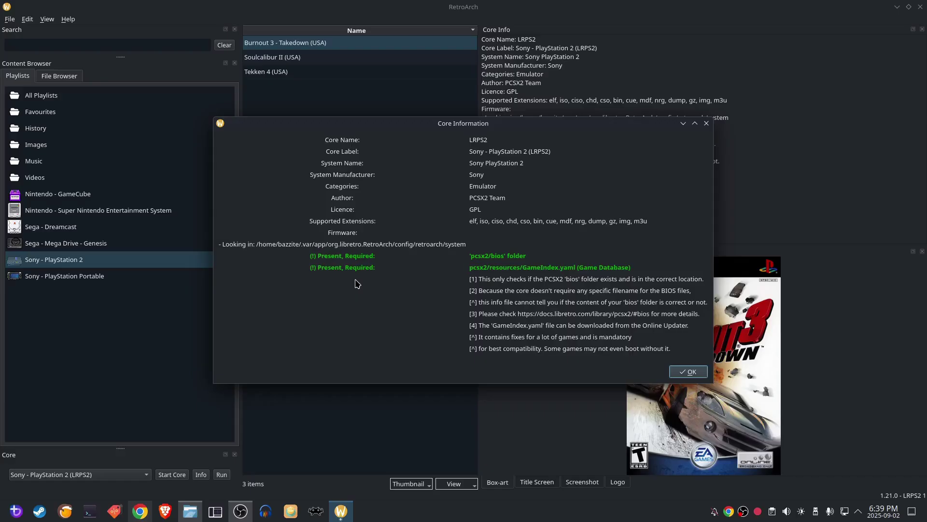
left_click(690, 372)
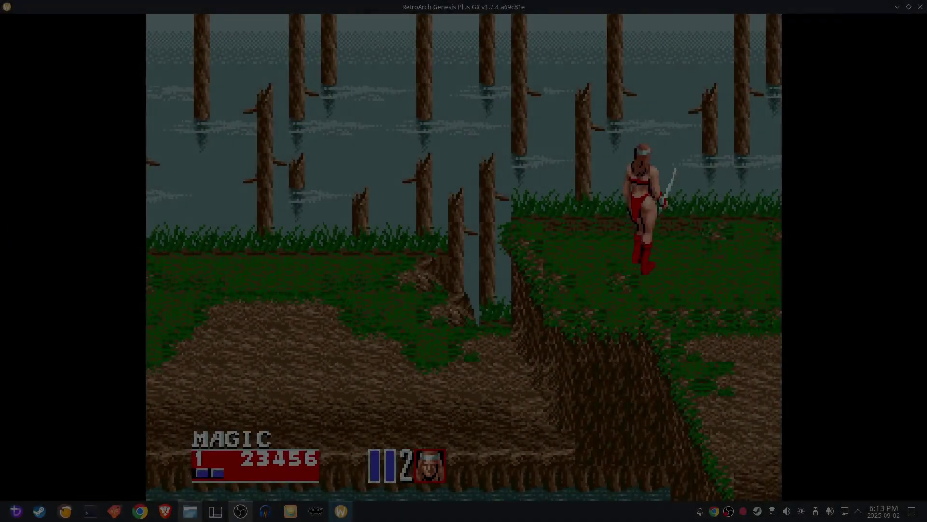
key("Right")
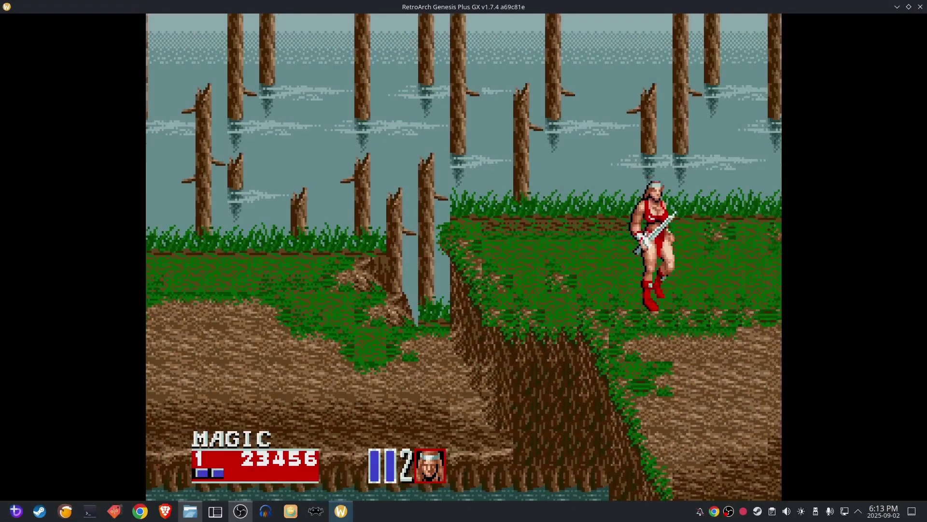
key("Right")
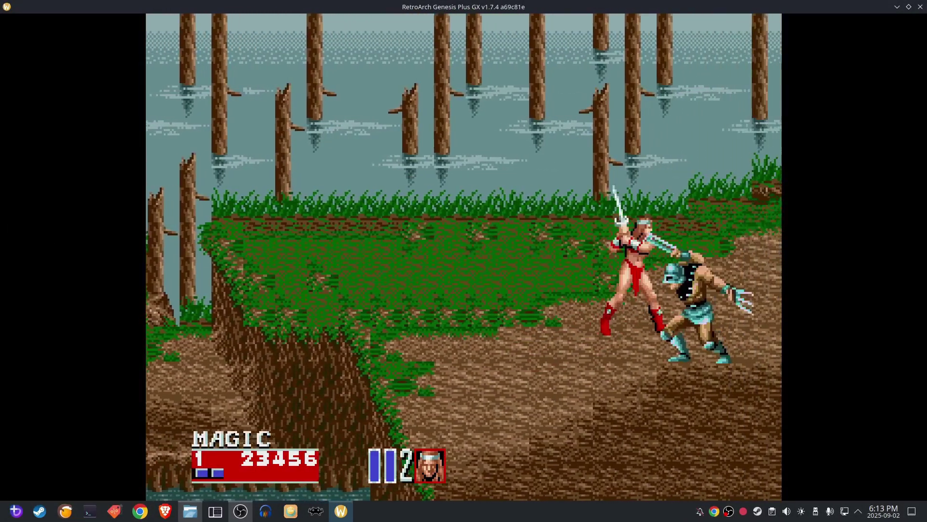
key("z")
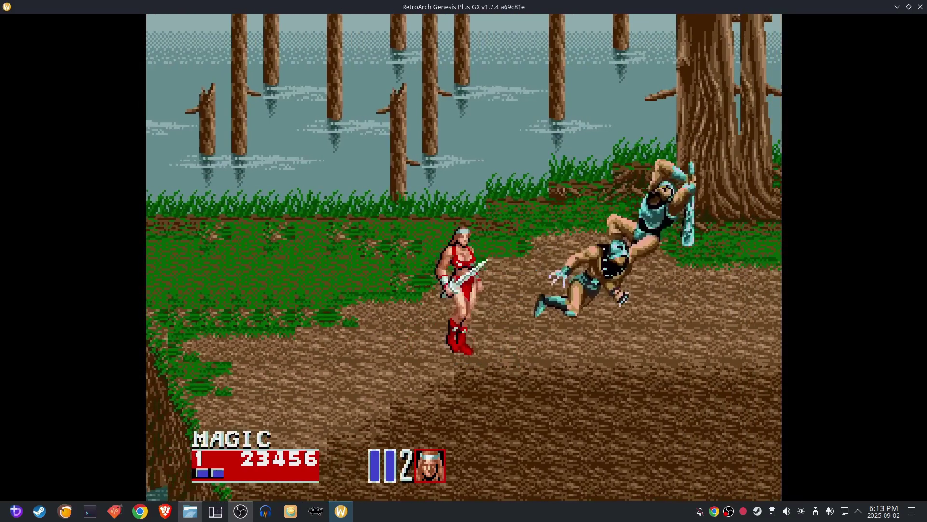
key("Right")
key("Right")
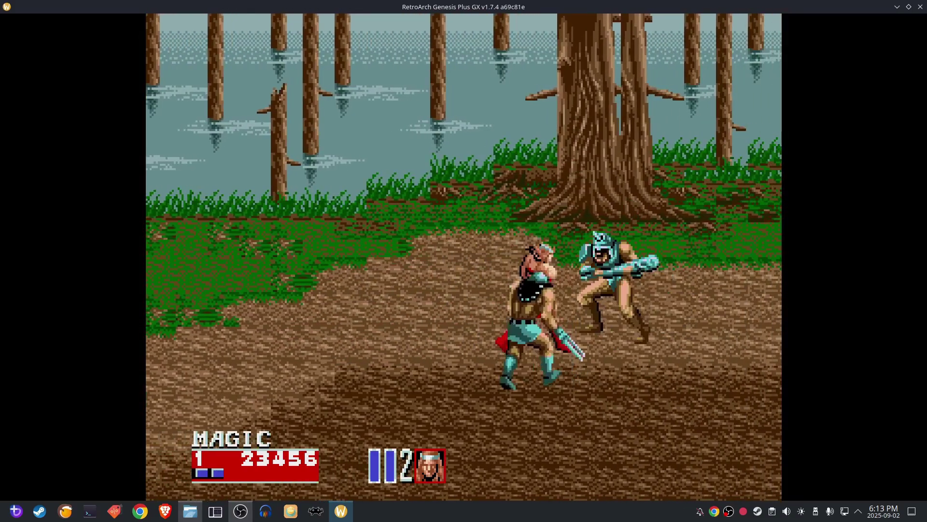
key("z")
key("z")
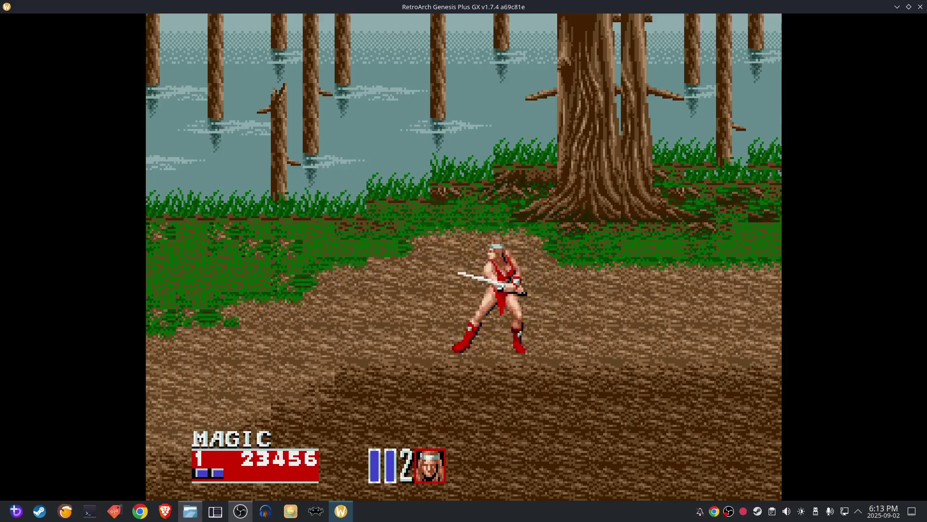
key("z")
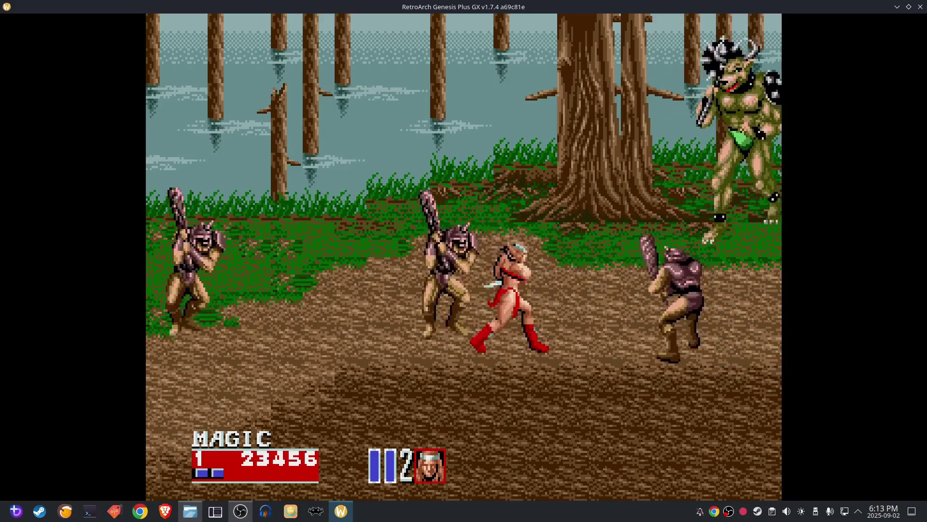
key("z")
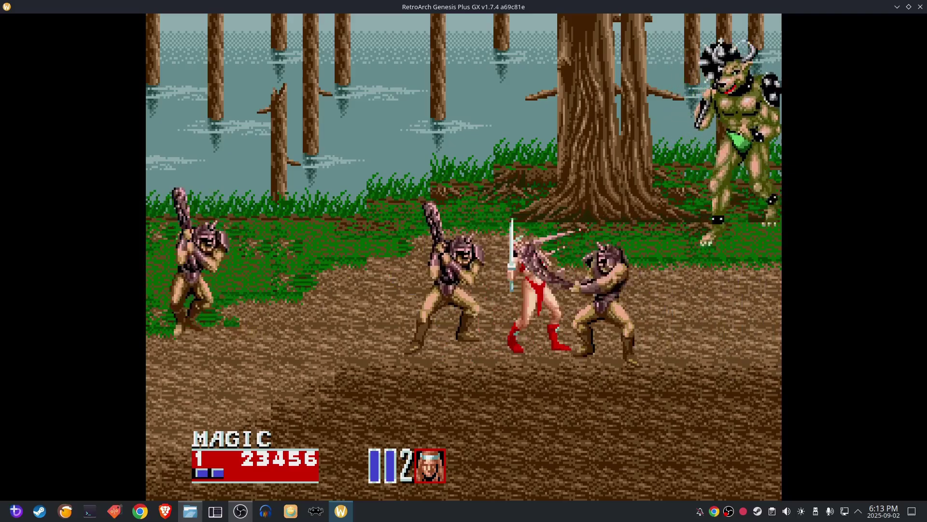
key("z")
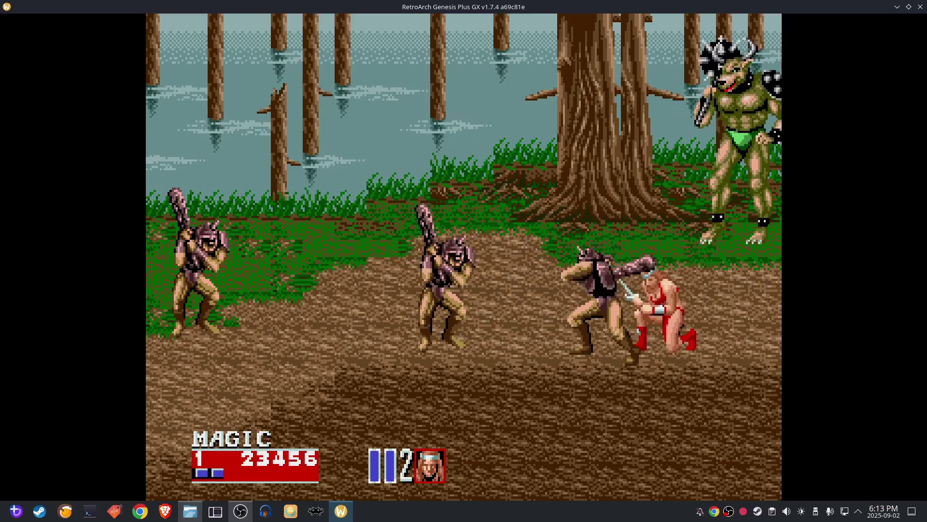
key("a")
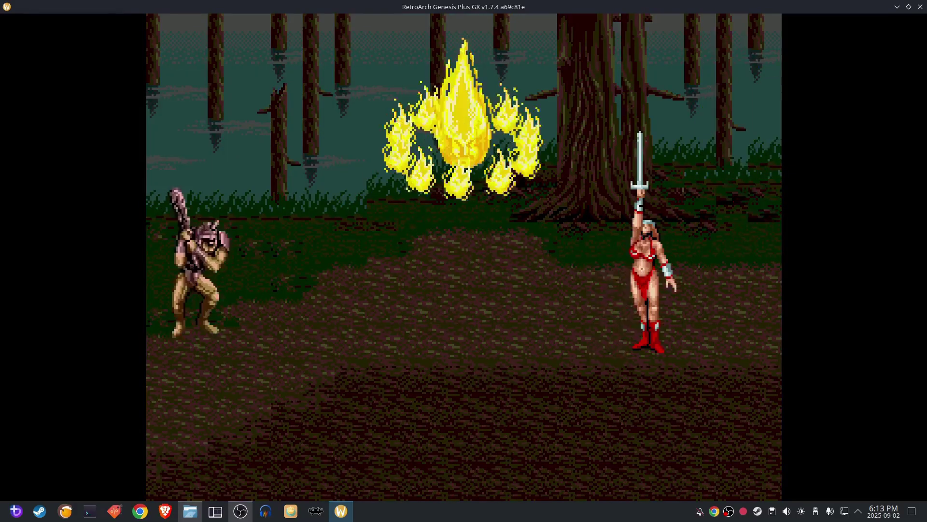